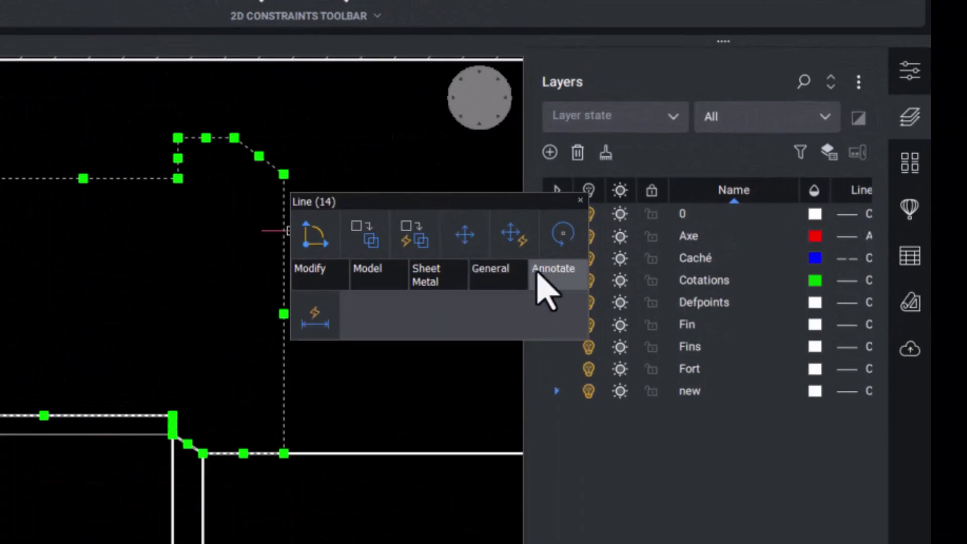
Step: Join the 14 selected lines of the profile above the shaft into a single polyline
{"action": "mouse_move", "coordinate": [297, 270]}
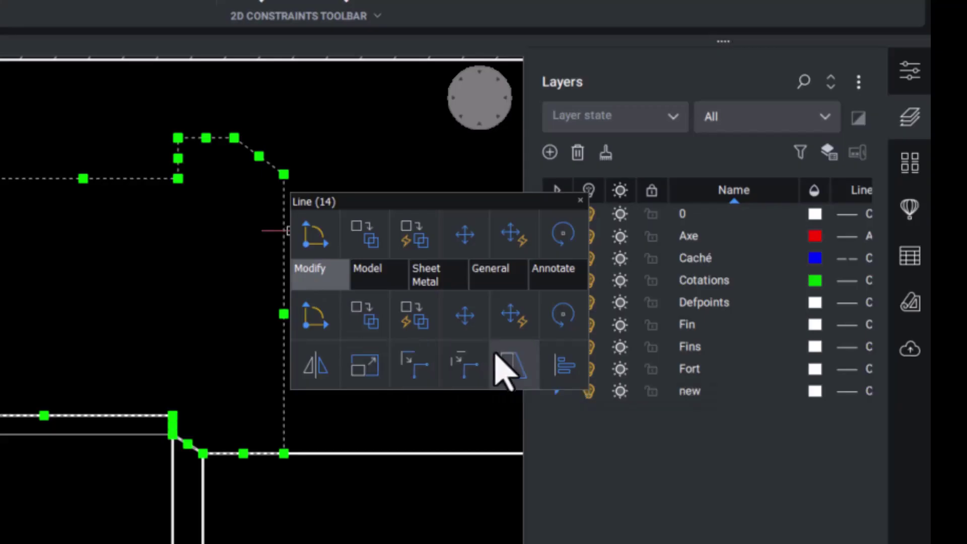
{"action": "left_click", "coordinate": [435, 356]}
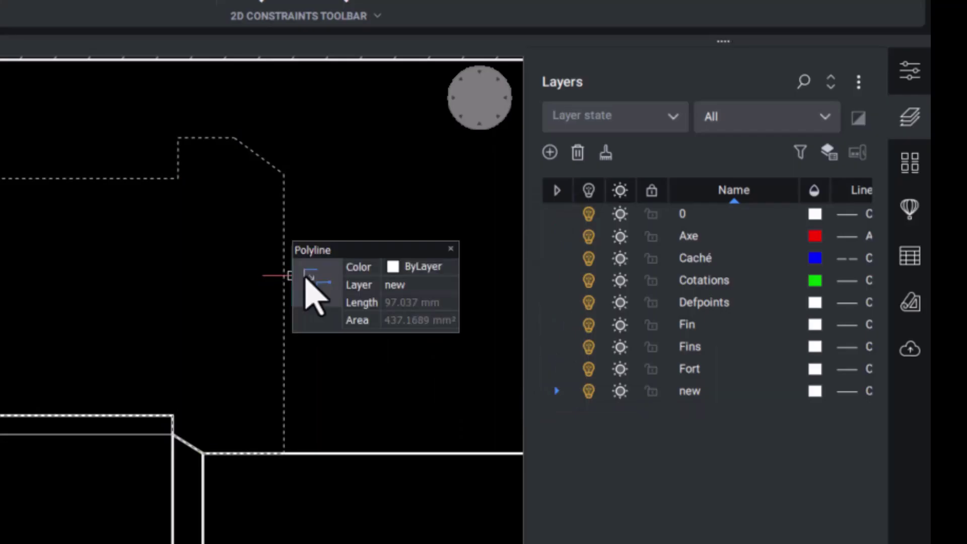
{"action": "mouse_move", "coordinate": [313, 292]}
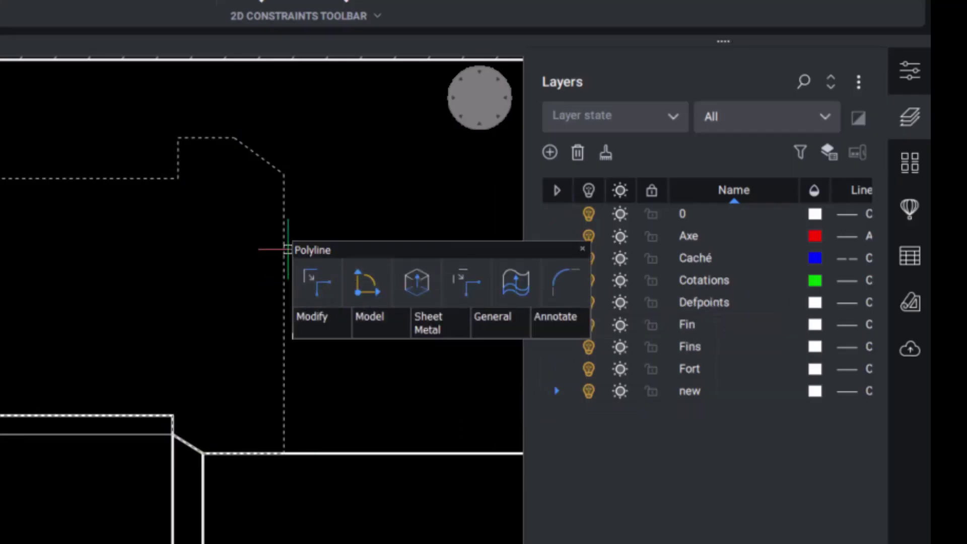
{"action": "key", "text": "Escape"}
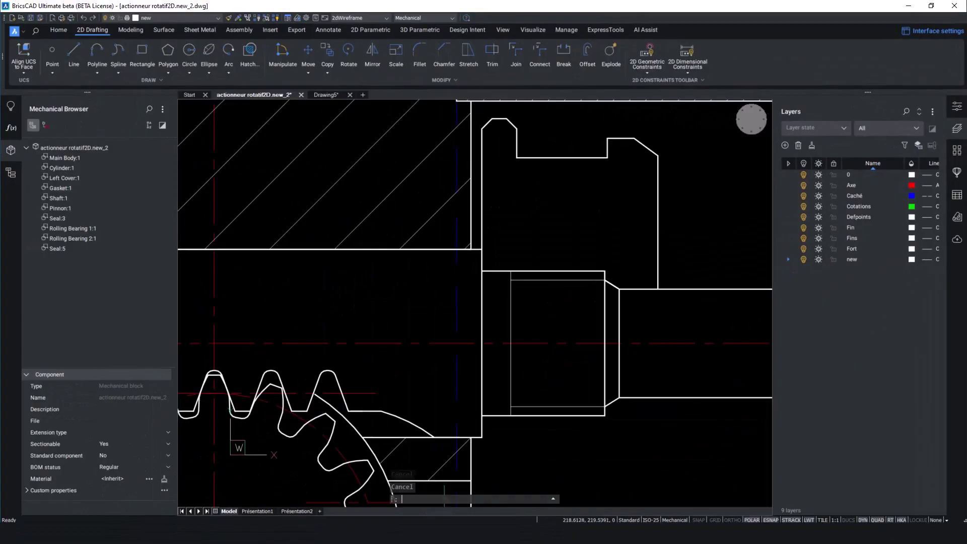
Step: Mirror the joined profile polyline across the shaft's horizontal axis with the manipulator, keeping the original
{"action": "left_click", "coordinate": [745, 129]}
{"action": "left_click", "coordinate": [83, 18]}
{"action": "scroll", "coordinate": [409, 183], "scroll_direction": "down", "scroll_amount": 3}
{"action": "scroll", "coordinate": [500, 171], "scroll_direction": "up", "scroll_amount": 2}
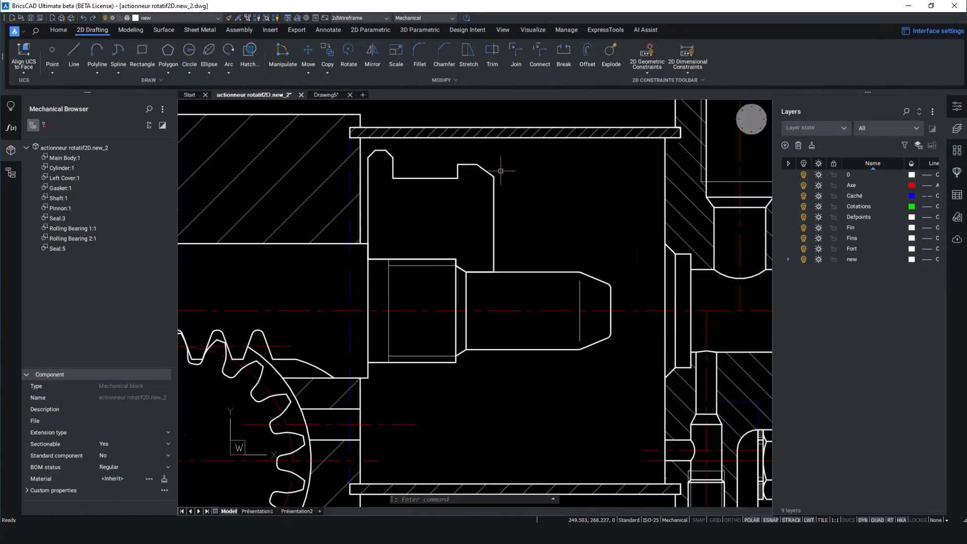
{"action": "middle_click_drag", "start_coordinate": [501, 171], "coordinate": [537, 165]}
{"action": "key", "text": "Escape"}
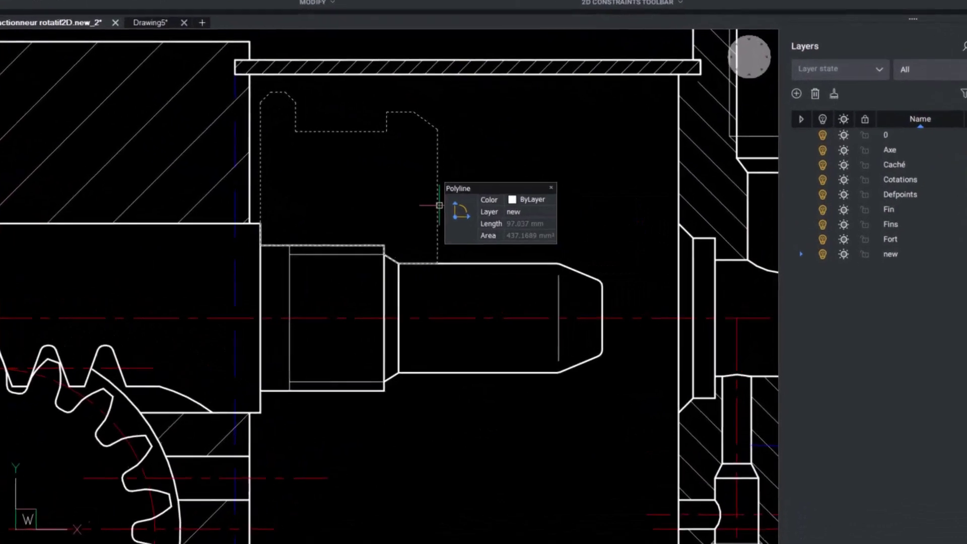
{"action": "left_click", "coordinate": [535, 225]}
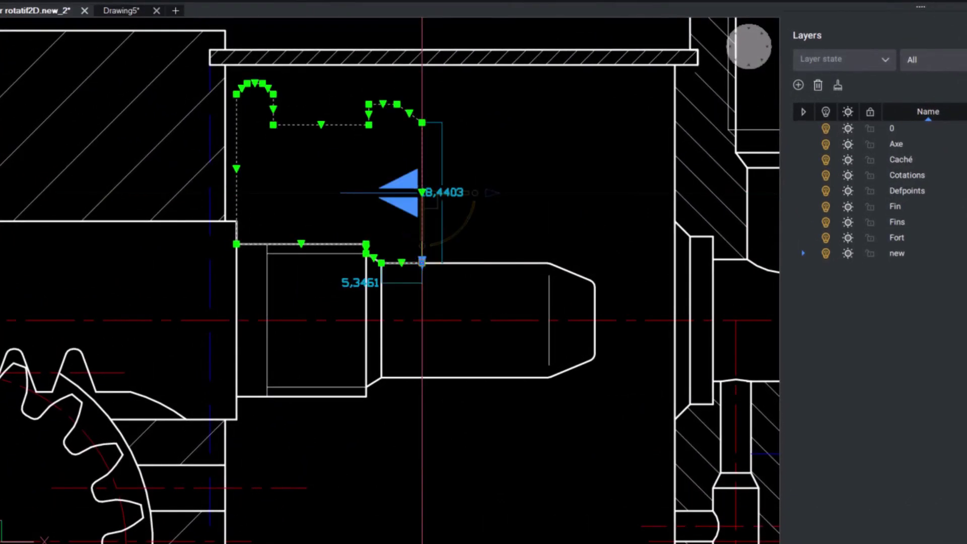
{"action": "left_click", "coordinate": [423, 262]}
{"action": "key", "text": "Escape"}
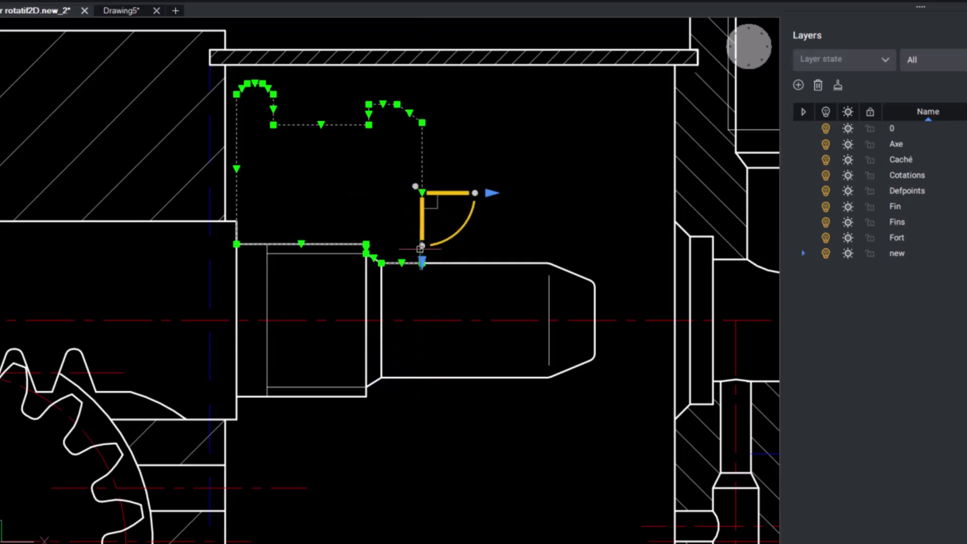
{"action": "left_click", "coordinate": [423, 255]}
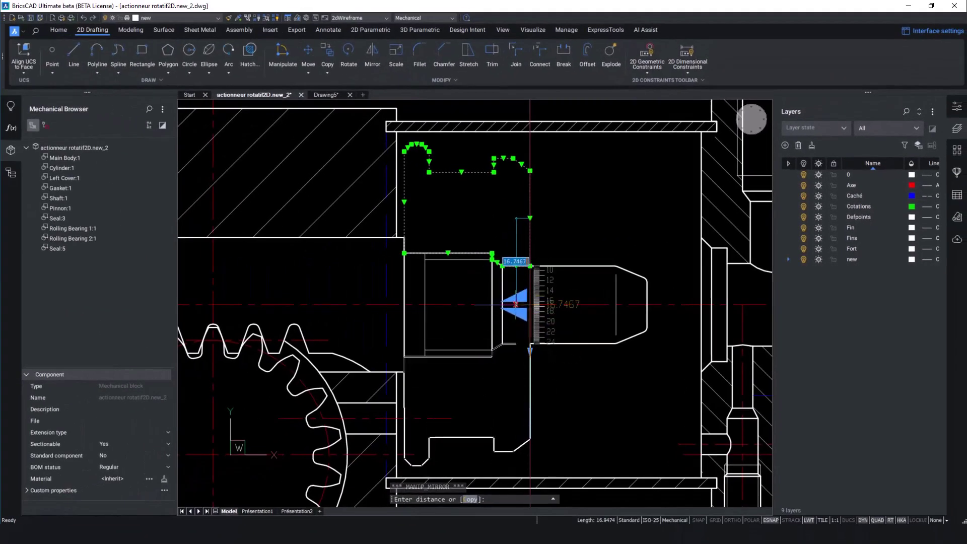
{"action": "scroll", "coordinate": [509, 320], "scroll_direction": "up", "scroll_amount": 4}
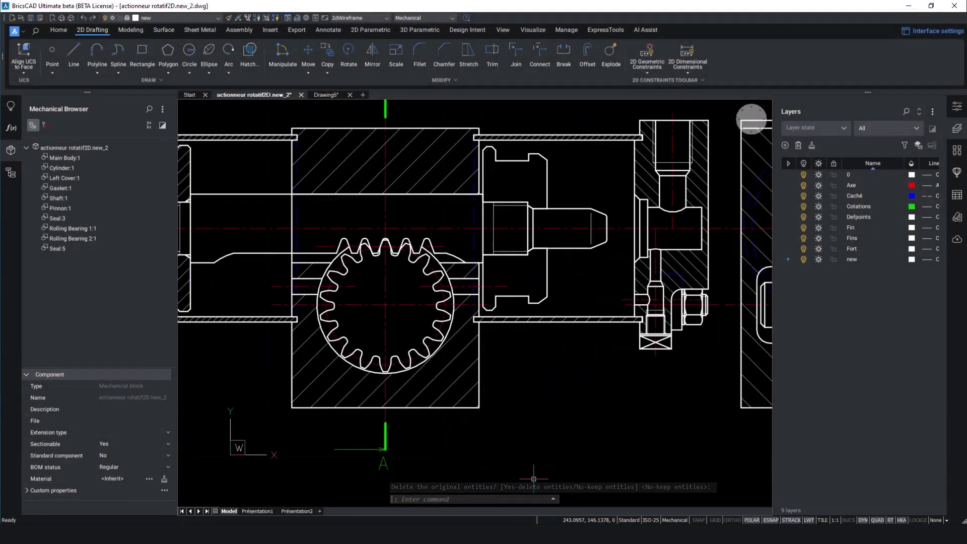
Step: Form a mechanical block component named Gasket2 from the upper and lower profile polylines using BMFORM
{"action": "left_click", "coordinate": [748, 123]}
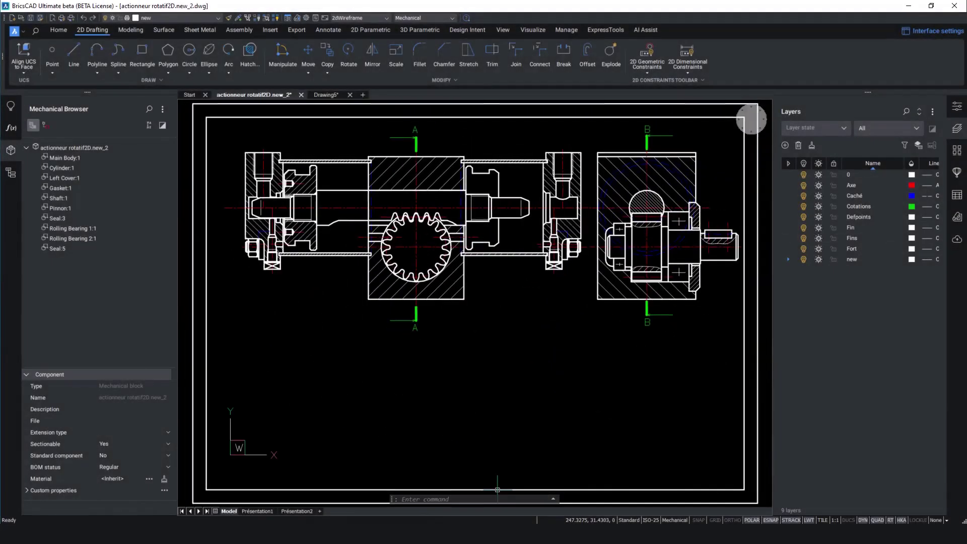
{"action": "scroll", "coordinate": [528, 292], "scroll_direction": "up", "scroll_amount": 3}
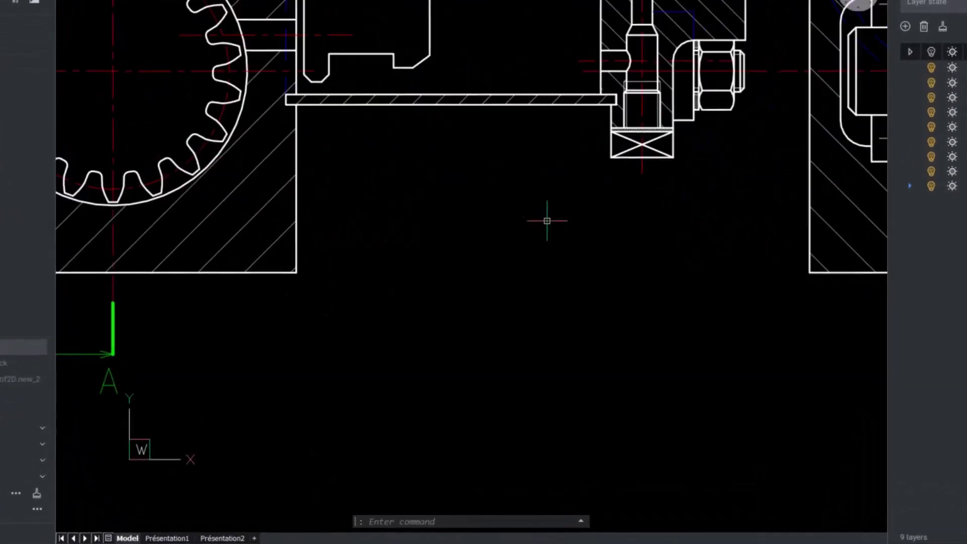
{"action": "middle_click_drag", "start_coordinate": [547, 221], "coordinate": [530, 494]}
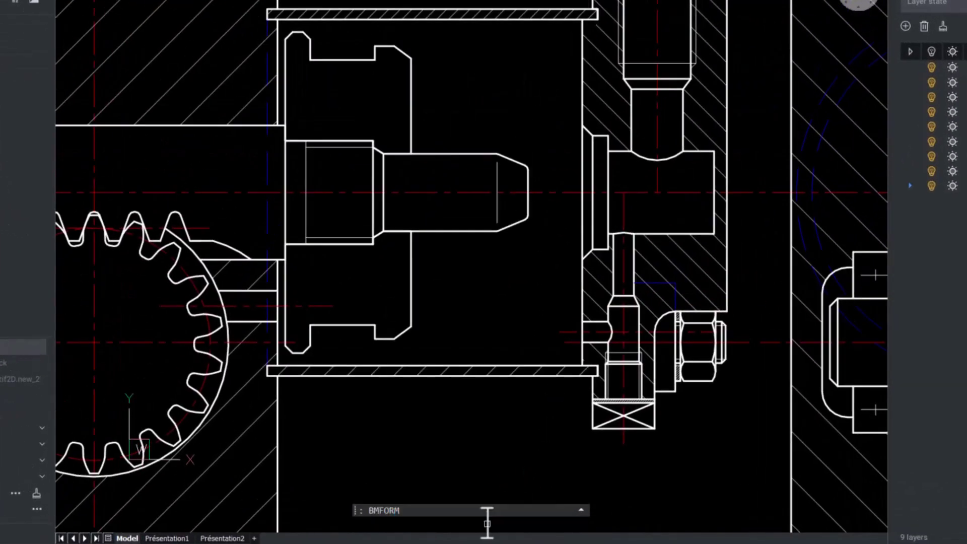
{"action": "key", "text": "Return"}
{"action": "left_click", "coordinate": [413, 82]}
{"action": "left_click", "coordinate": [412, 263]}
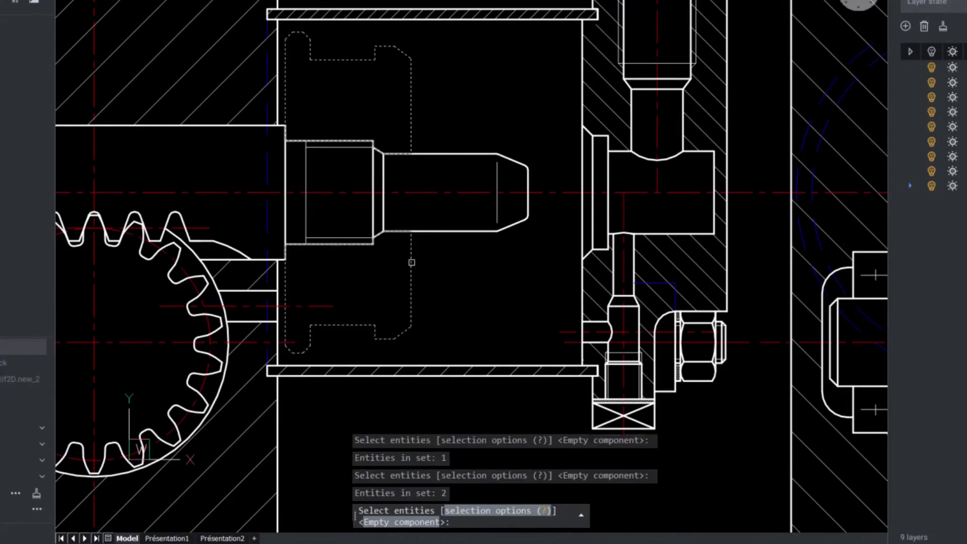
{"action": "key", "text": "Return"}
{"action": "left_click", "coordinate": [374, 513]}
{"action": "key", "text": "Return"}
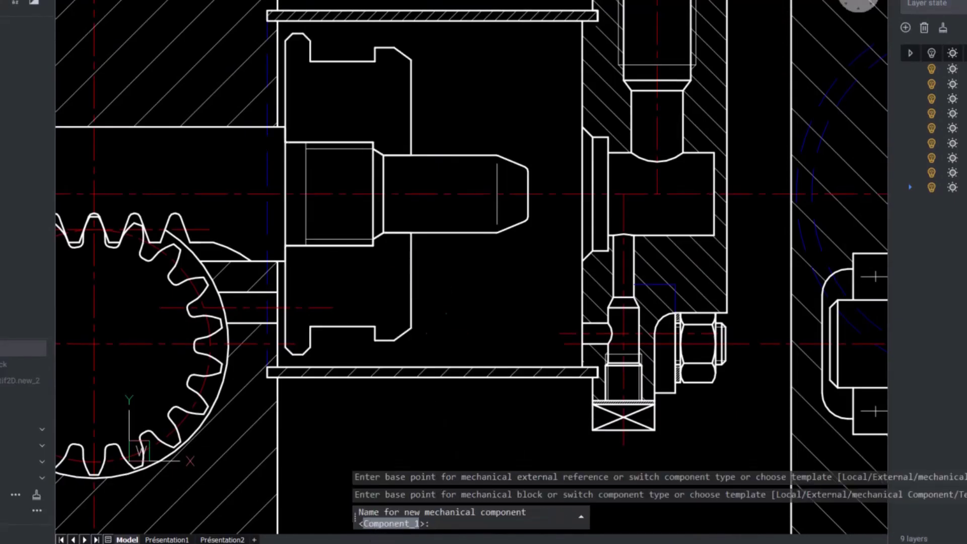
{"action": "type", "text": "Gasket"}
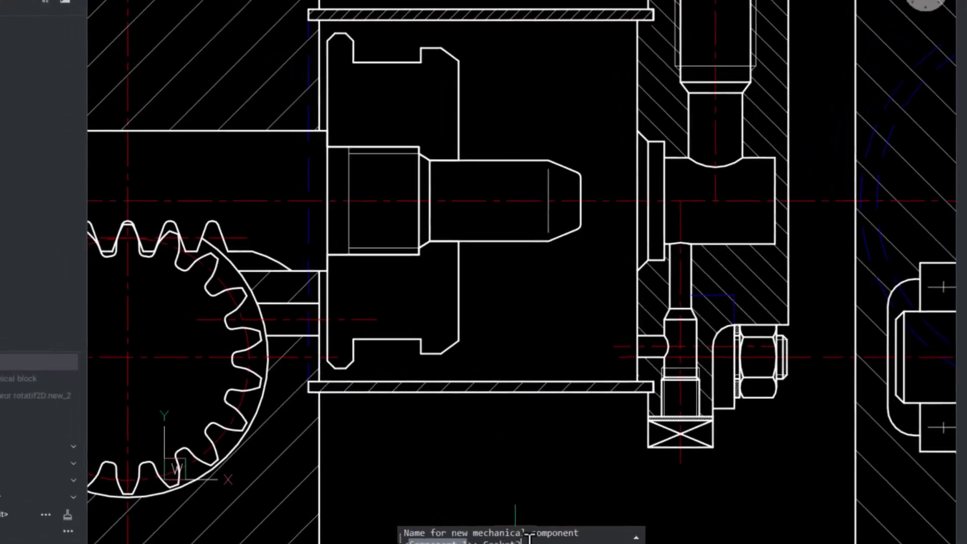
{"action": "key", "text": "Return"}
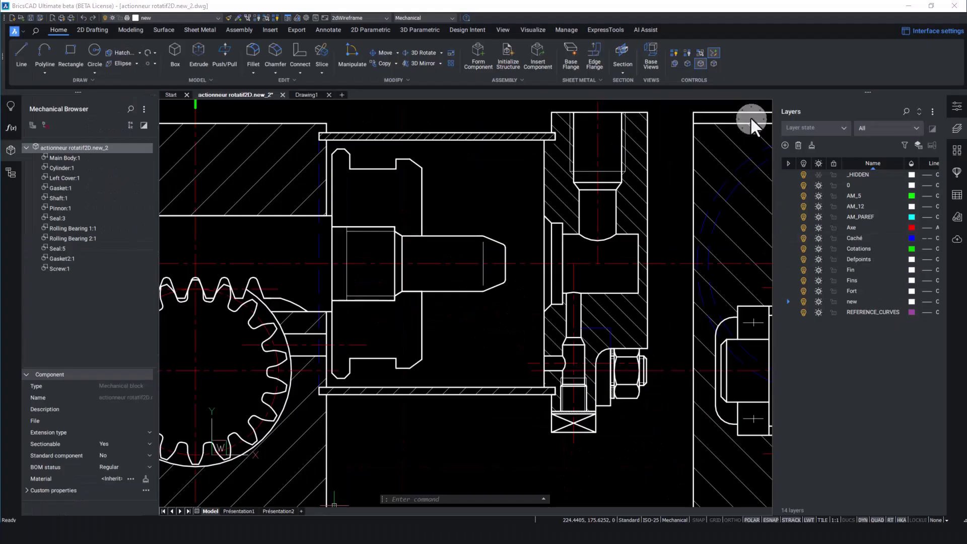
Step: Start a guided copy (COPYGUIDED) and window the upper blind screw hole in the hatched part on the shaft's other end
{"action": "scroll", "coordinate": [528, 175], "scroll_direction": "down", "scroll_amount": 3}
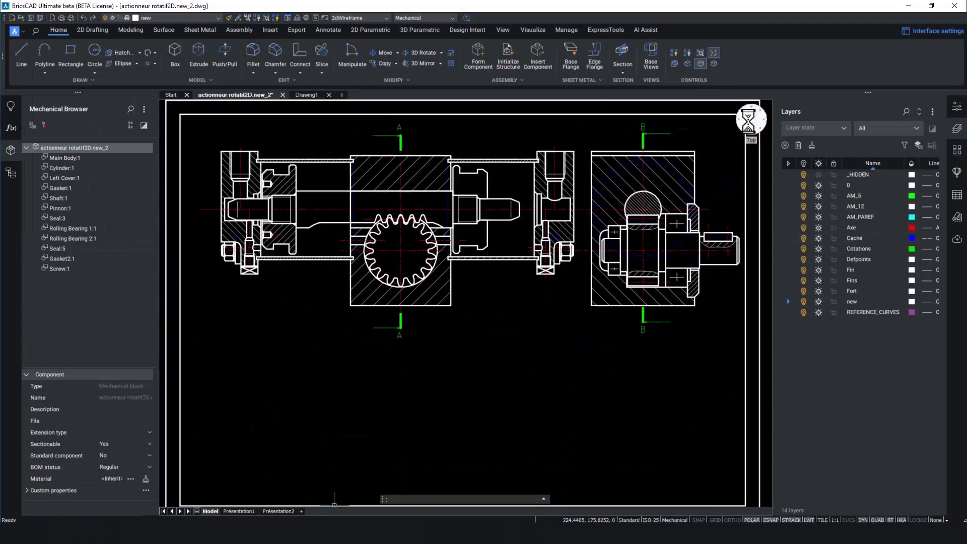
{"action": "scroll", "coordinate": [246, 193], "scroll_direction": "up", "scroll_amount": 3}
{"action": "scroll", "coordinate": [334, 207], "scroll_direction": "up", "scroll_amount": 1}
{"action": "middle_click_drag", "start_coordinate": [356, 208], "coordinate": [417, 289]}
{"action": "scroll", "coordinate": [371, 229], "scroll_direction": "up", "scroll_amount": 1}
{"action": "scroll", "coordinate": [403, 212], "scroll_direction": "up", "scroll_amount": 3}
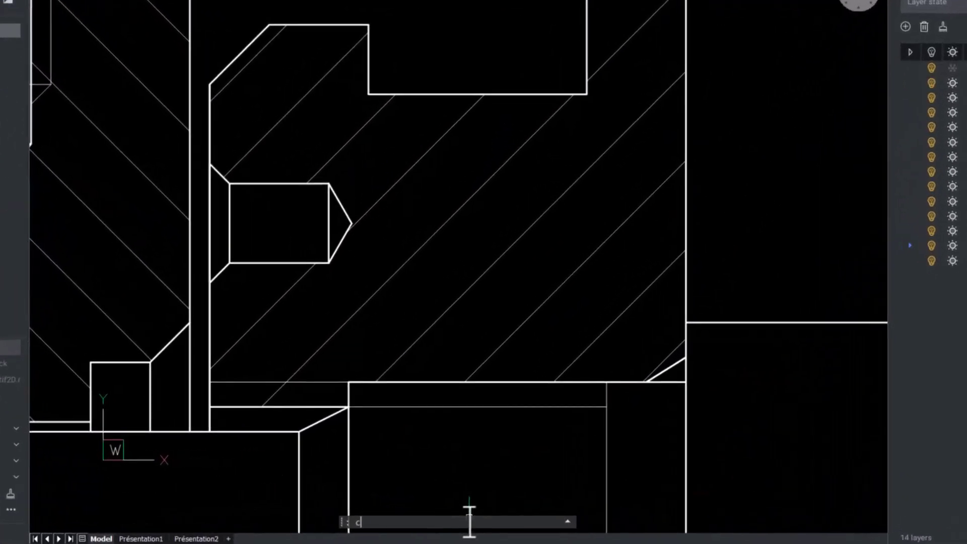
{"action": "type", "text": "opyguided"}
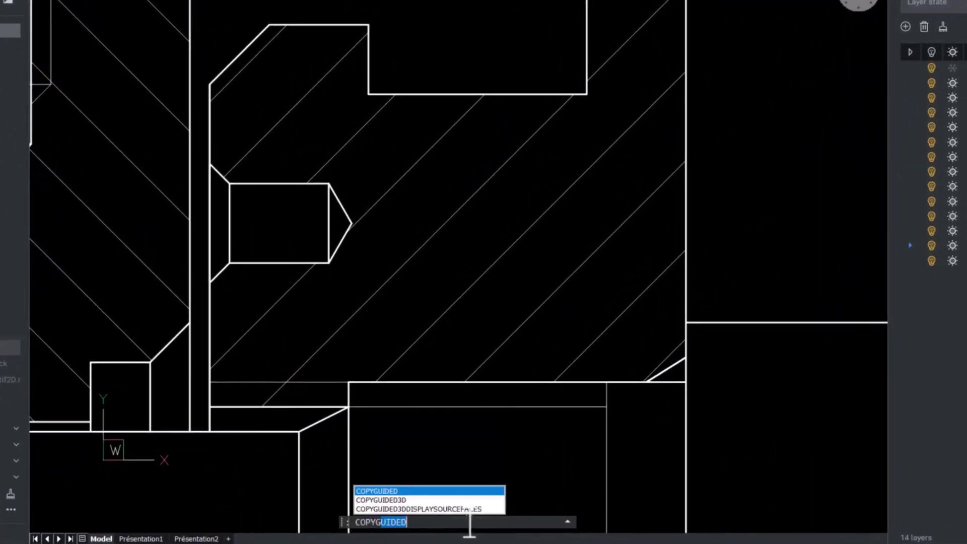
{"action": "key", "text": "Return"}
{"action": "left_click", "coordinate": [373, 124]}
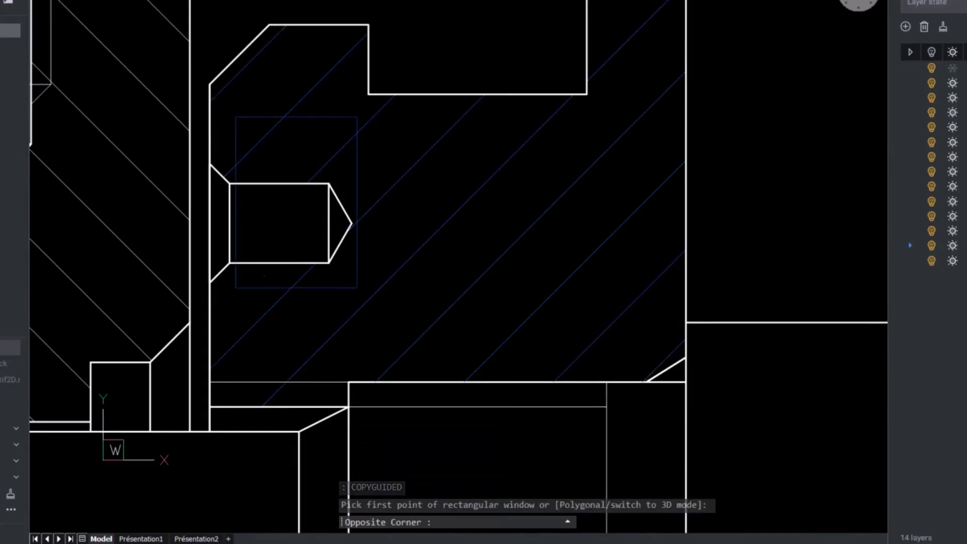
{"action": "left_click", "coordinate": [210, 262]}
Step: Place the copied screw hole on the outer vertical edge of the new gasket's upper half, 5 mm from the chamfer corner
{"action": "scroll", "coordinate": [190, 212], "scroll_direction": "down", "scroll_amount": 6}
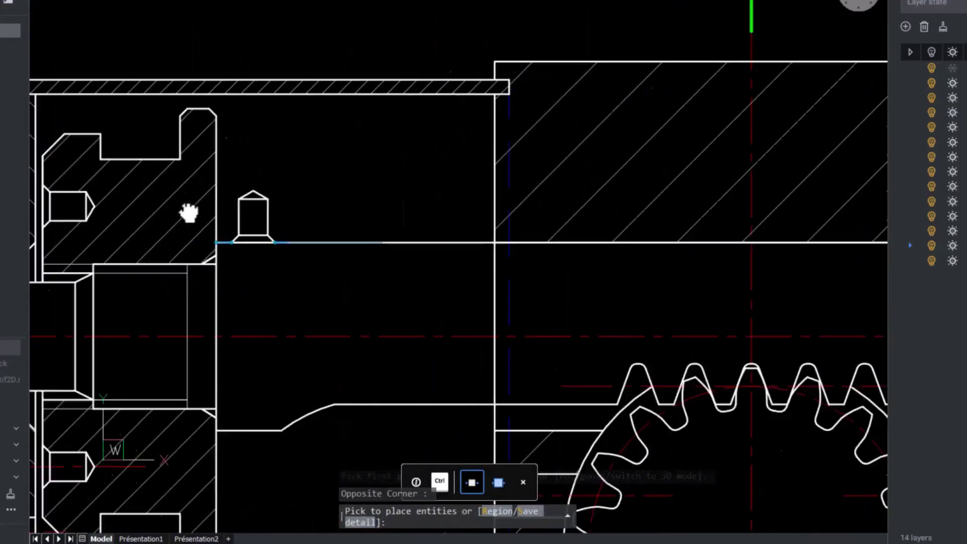
{"action": "scroll", "coordinate": [432, 355], "scroll_direction": "up", "scroll_amount": 6}
{"action": "scroll", "coordinate": [432, 355], "scroll_direction": "up", "scroll_amount": 2}
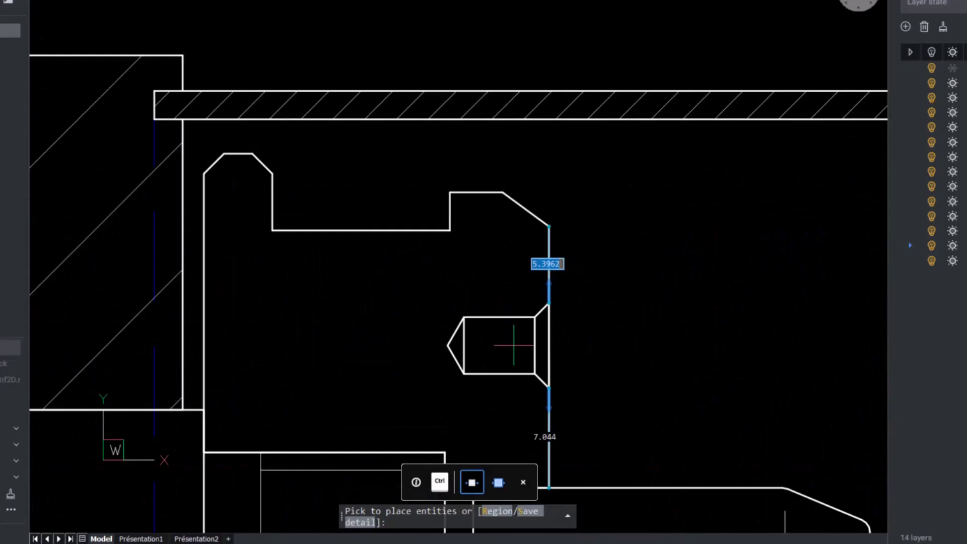
{"action": "type", "text": "5"}
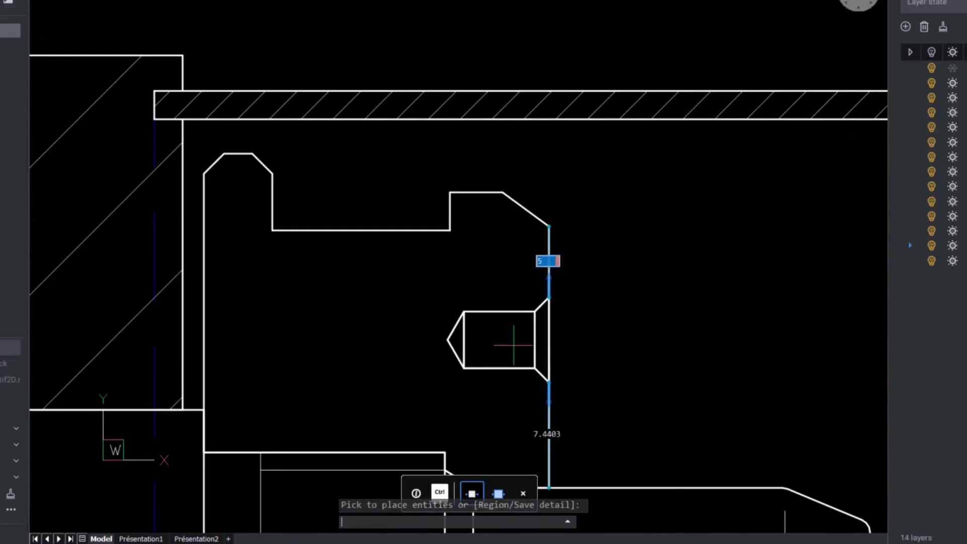
{"action": "scroll", "coordinate": [515, 437], "scroll_direction": "down", "scroll_amount": 3}
{"action": "middle_click_drag", "start_coordinate": [514, 437], "coordinate": [479, 384]}
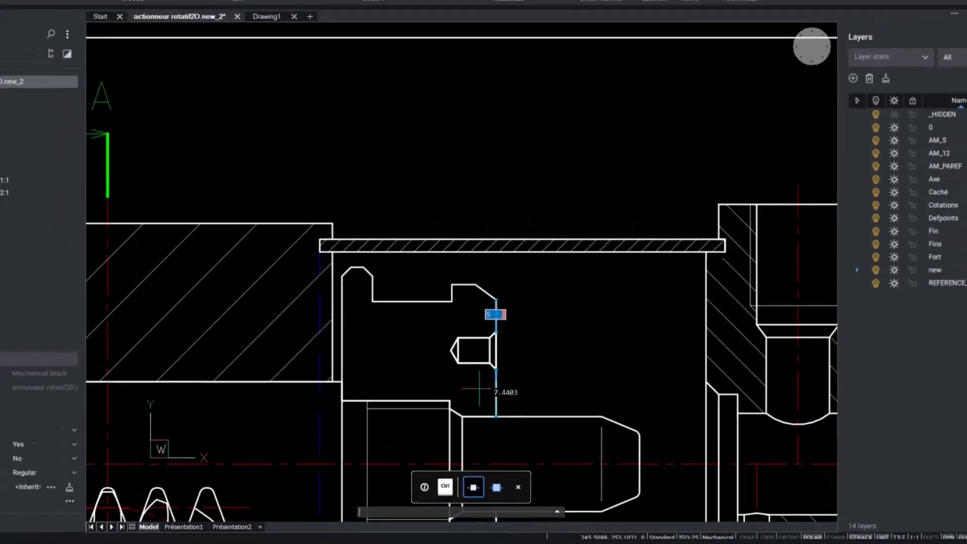
{"action": "left_click", "coordinate": [479, 381]}
Step: Guided-copy the new screw hole to the outer vertical edge of the gasket's lower half, 7 mm below the shaft
{"action": "type", "text": "COPYGUIDED"}
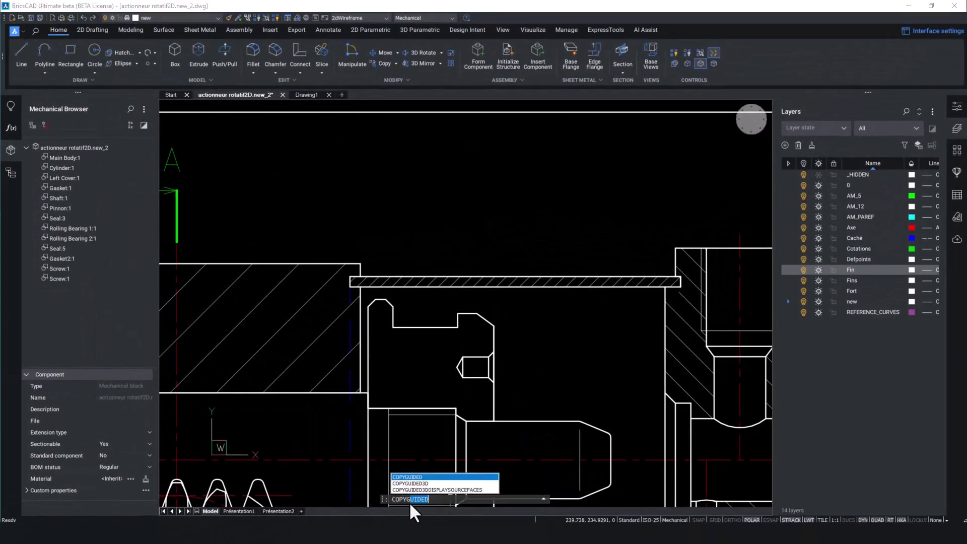
{"action": "key", "text": "Return"}
{"action": "left_click", "coordinate": [524, 333]}
{"action": "left_click", "coordinate": [442, 396]}
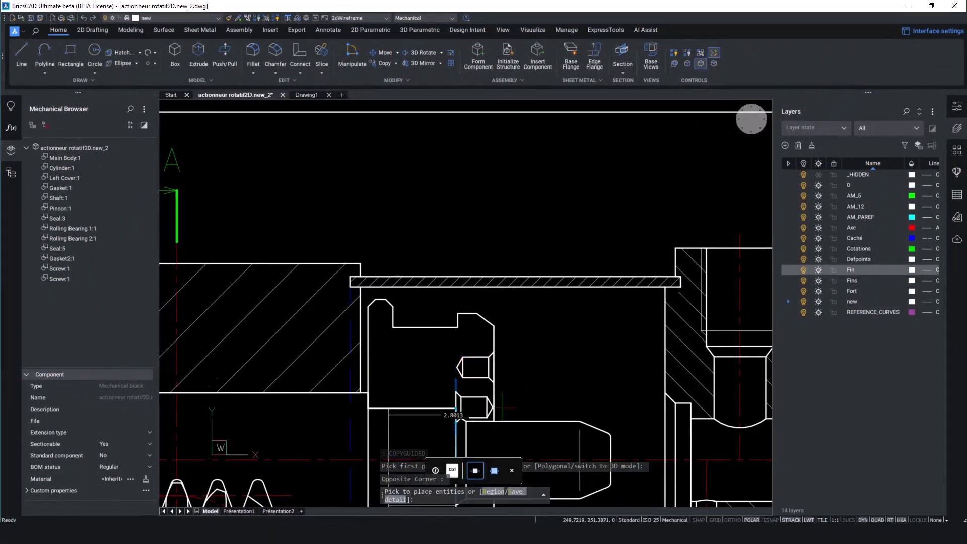
{"action": "scroll", "coordinate": [454, 410], "scroll_direction": "down", "scroll_amount": 3}
{"action": "middle_click_drag", "start_coordinate": [453, 410], "coordinate": [429, 298]}
{"action": "scroll", "coordinate": [450, 404], "scroll_direction": "up", "scroll_amount": 4}
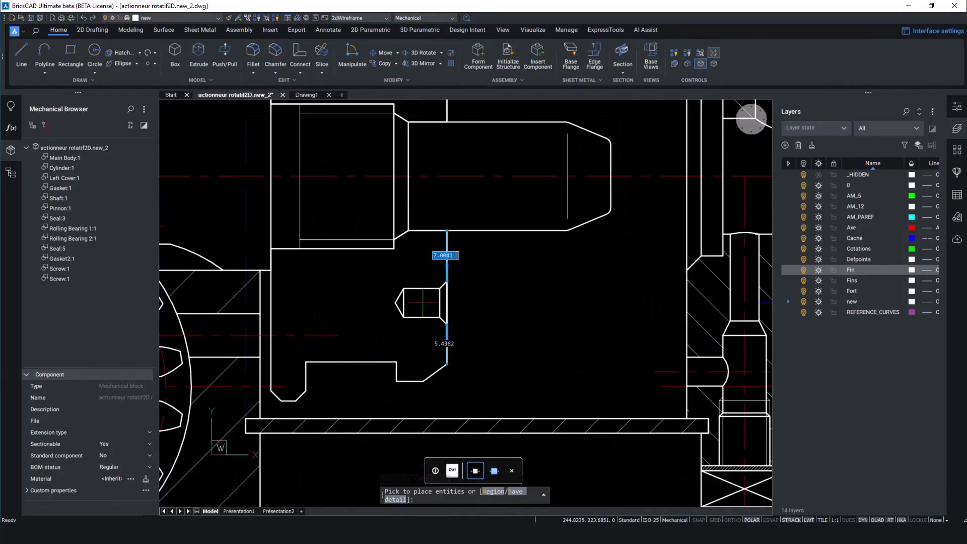
{"action": "type", "text": "7"}
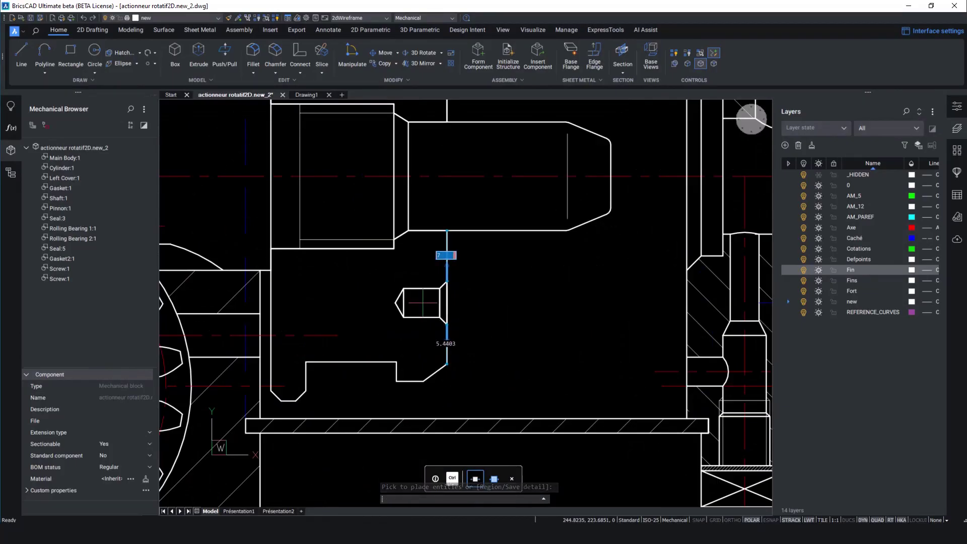
{"action": "key", "text": "Escape"}
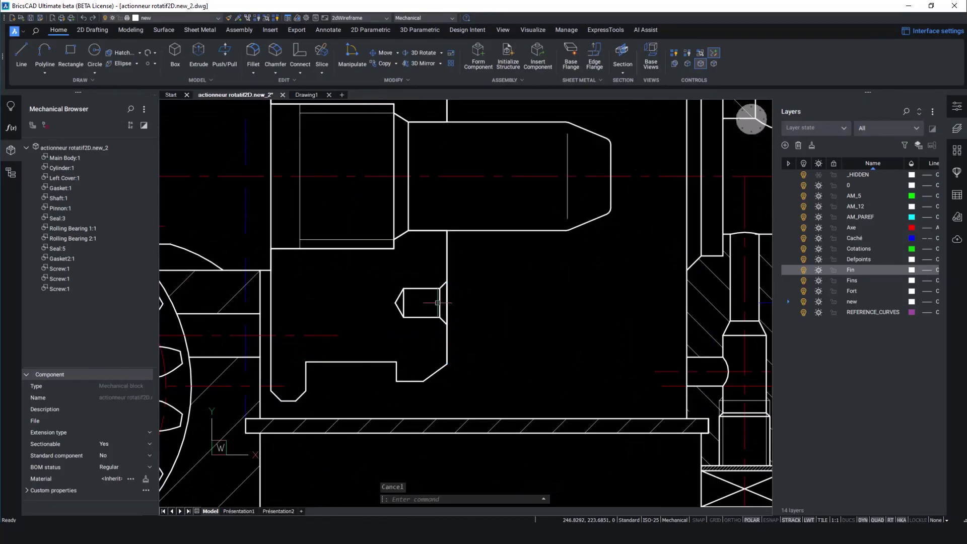
Step: Make Axe the current layer
{"action": "scroll", "coordinate": [438, 303], "scroll_direction": "down", "scroll_amount": 2}
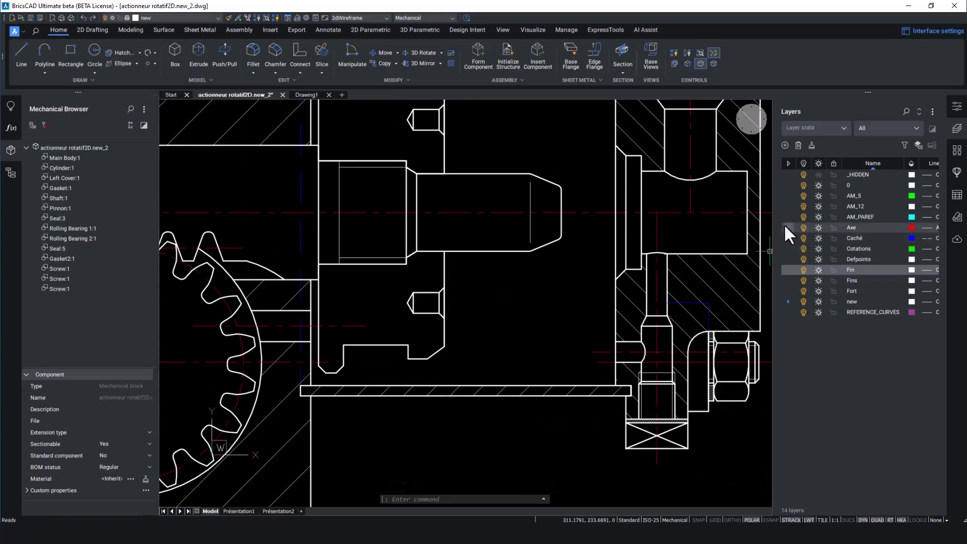
{"action": "left_click", "coordinate": [752, 120]}
{"action": "left_click", "coordinate": [791, 229]}
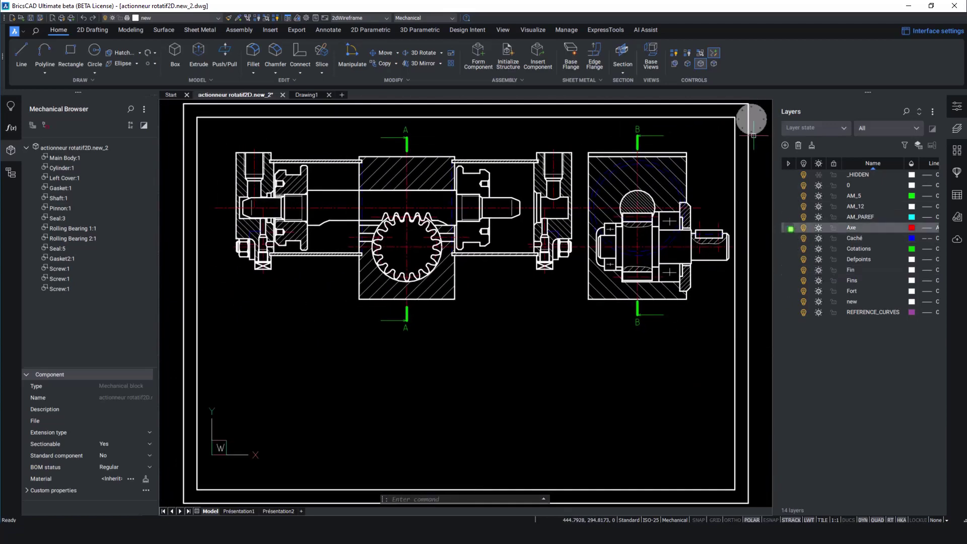
{"action": "left_click", "coordinate": [459, 495]}
{"action": "key", "text": "Escape"}
Step: Create a centerline (CENTERLINE) between the upper and lower edges of the lower screw hole in the new gasket
{"action": "type", "text": "cente"}
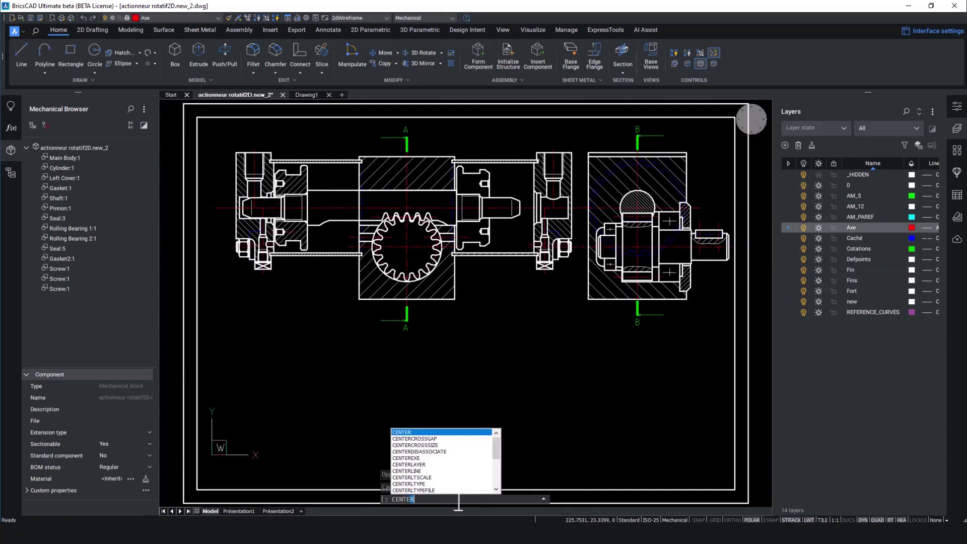
{"action": "type", "text": "rline"}
{"action": "key", "text": "Return"}
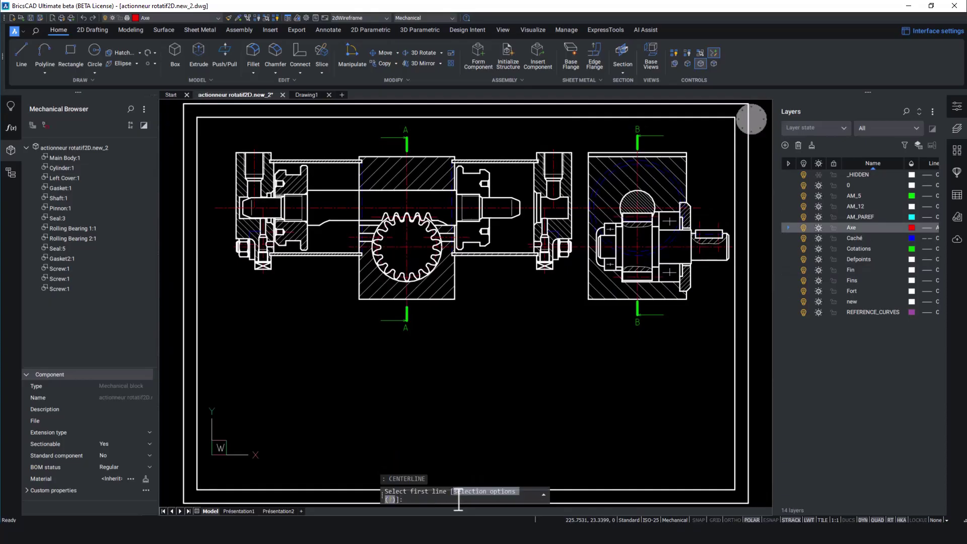
{"action": "scroll", "coordinate": [500, 215], "scroll_direction": "up", "scroll_amount": 5}
{"action": "scroll", "coordinate": [476, 224], "scroll_direction": "up", "scroll_amount": 4}
{"action": "left_click", "coordinate": [415, 248]}
{"action": "left_click", "coordinate": [410, 324]}
{"action": "scroll", "coordinate": [353, 286], "scroll_direction": "up", "scroll_amount": 5}
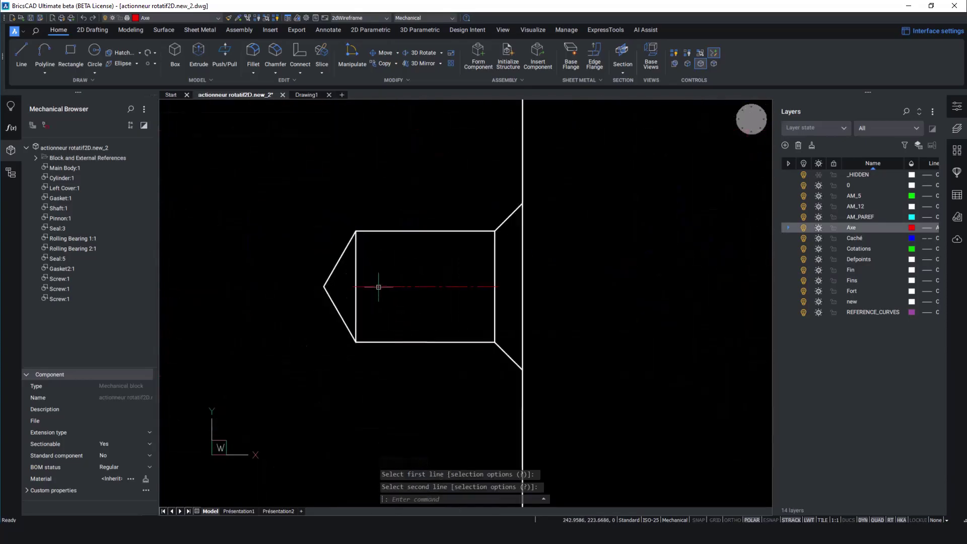
Step: Stretch both ends of the lower screw hole's centerline beyond the hole's conical tip and past the gasket's outer edge
{"action": "left_click", "coordinate": [322, 286]}
{"action": "left_click", "coordinate": [200, 286]}
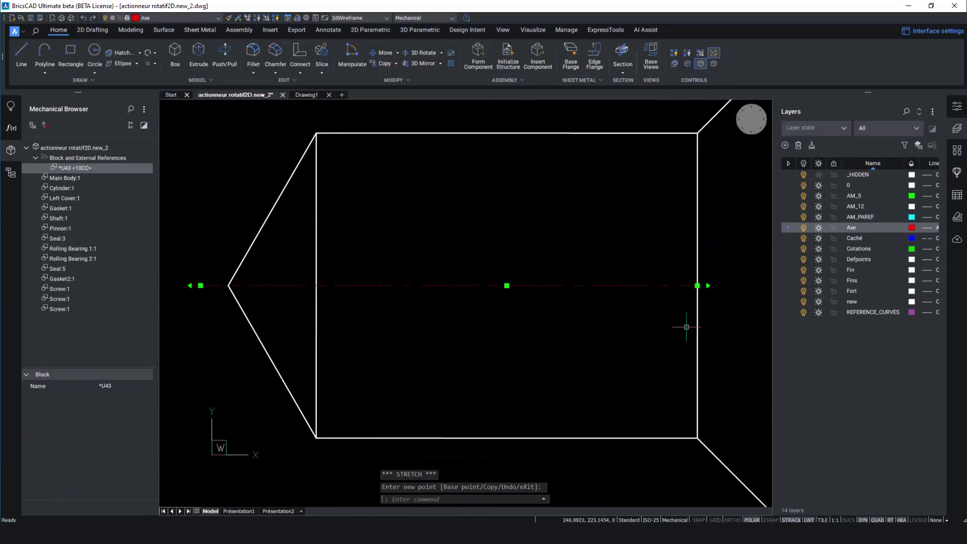
{"action": "scroll", "coordinate": [288, 359], "scroll_direction": "down", "scroll_amount": 3}
{"action": "key", "text": "Escape"}
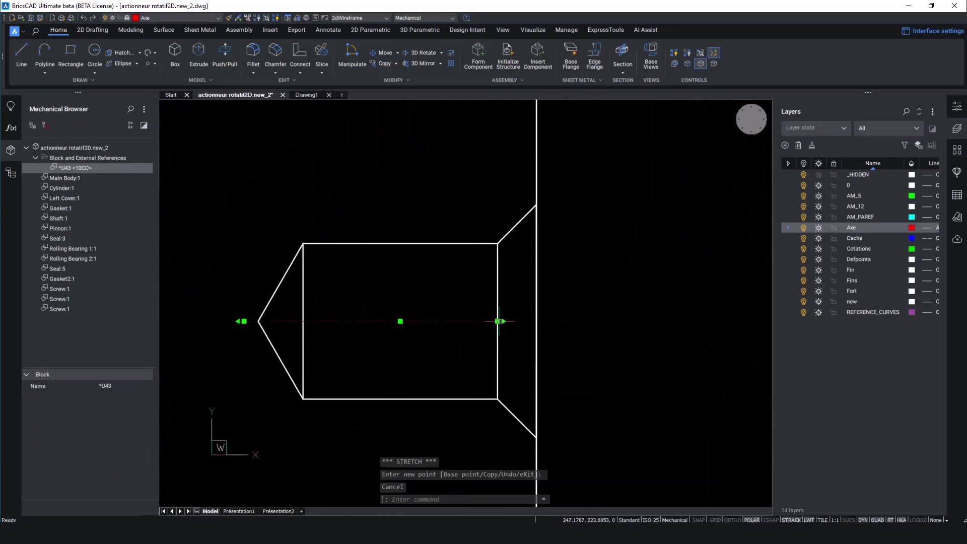
{"action": "left_click", "coordinate": [498, 321]}
{"action": "left_click", "coordinate": [654, 321]}
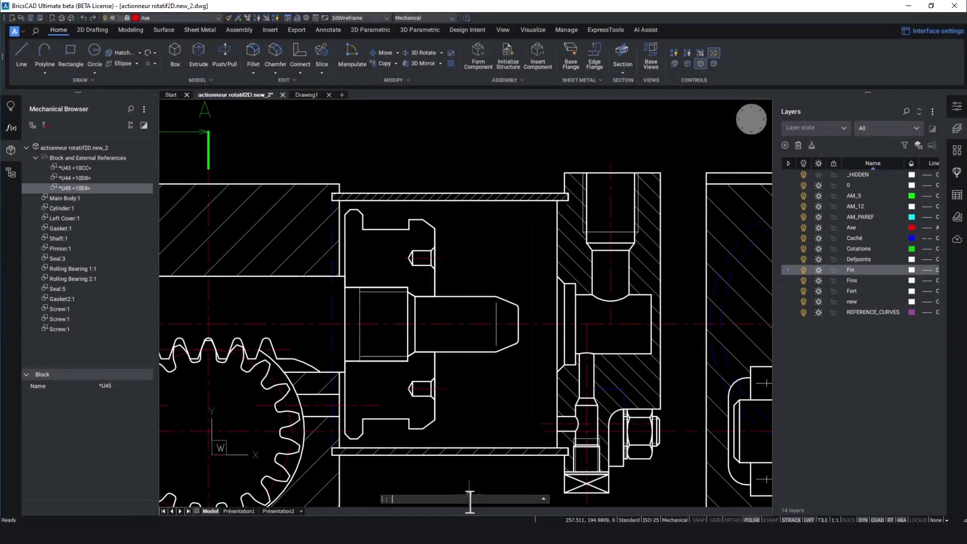
Step: Hatch the upper and lower halves of the new gasket with the predefined ANSI31 pattern at scale 1
{"action": "key", "text": "Return"}
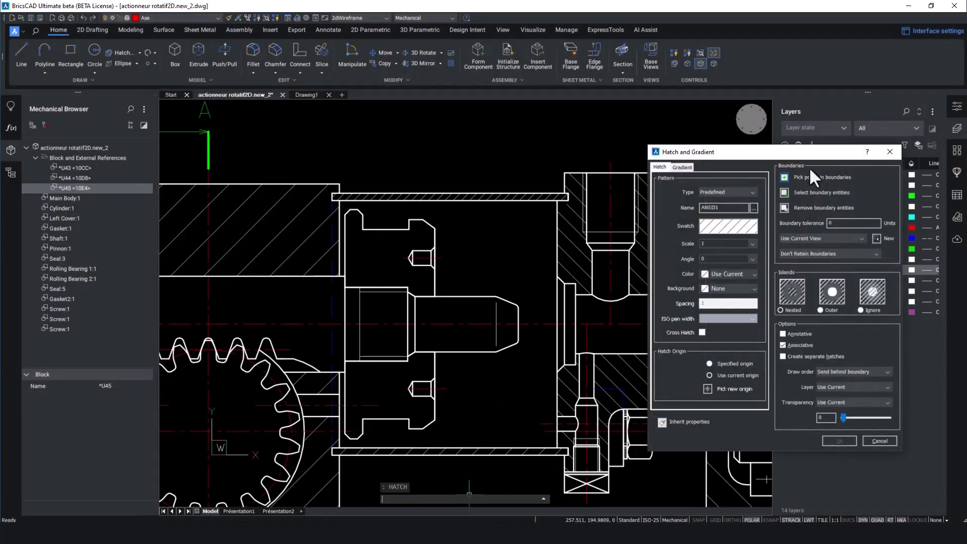
{"action": "left_click", "coordinate": [810, 168]}
{"action": "left_click", "coordinate": [382, 248]}
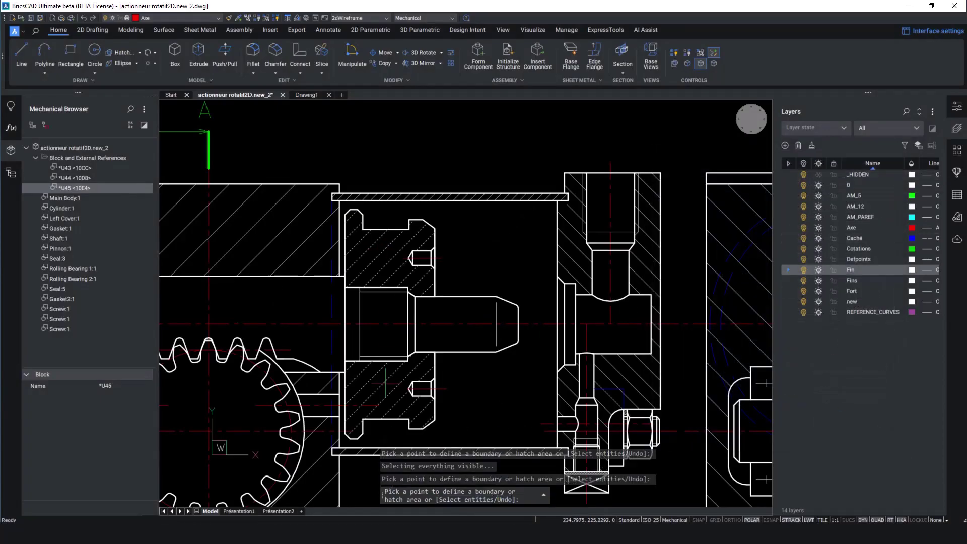
{"action": "key", "text": "Return"}
{"action": "left_click", "coordinate": [837, 439]}
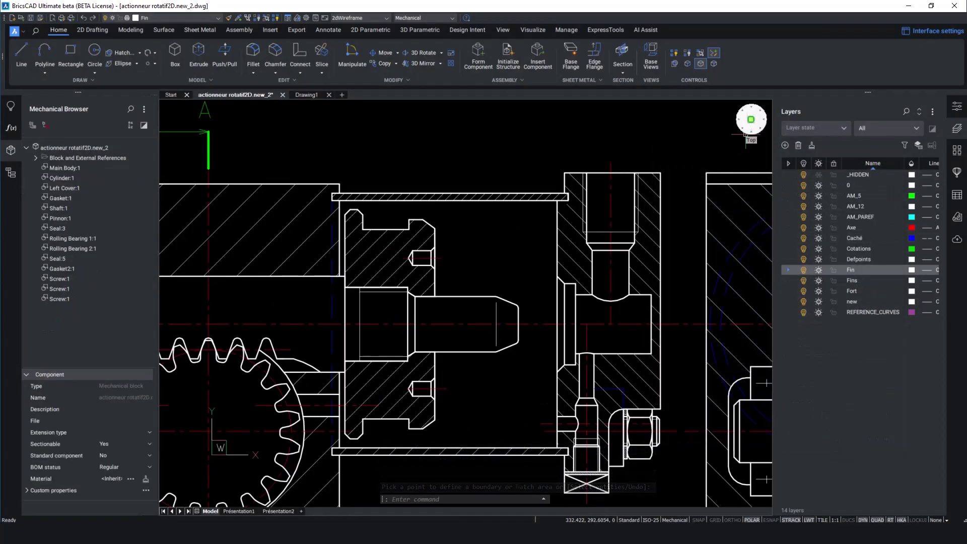
Step: Place a surface texture symbol (AMSURFSYM) on the shaft's upper edge between the left gasket and main body, with its leader landing above the cylinder
{"action": "left_click", "coordinate": [751, 119]}
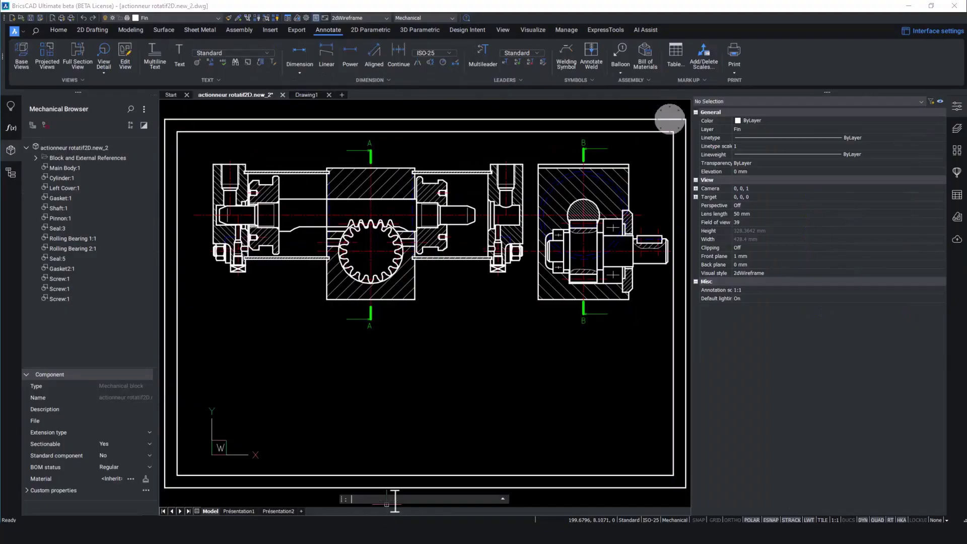
{"action": "type", "text": "s"}
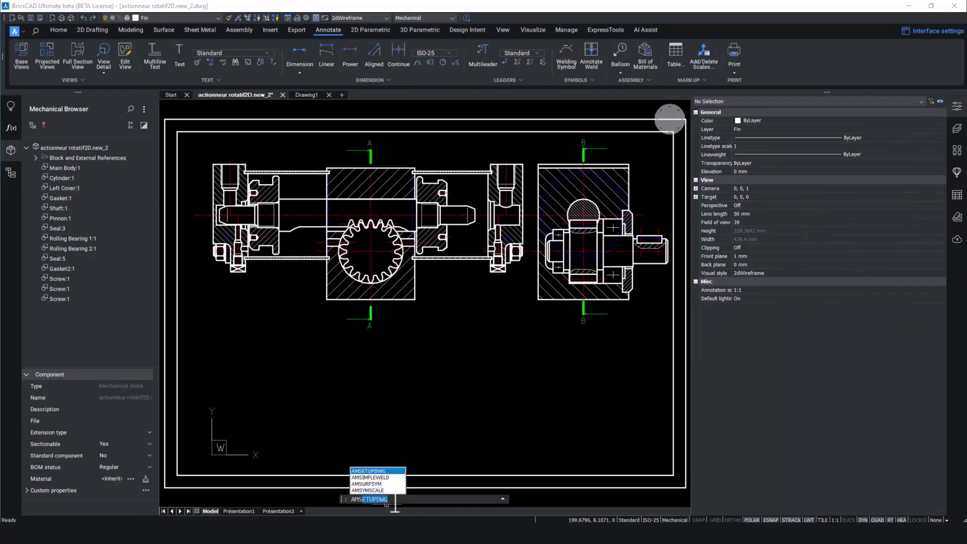
{"action": "key", "text": "Down"}
{"action": "key", "text": "Down"}
{"action": "key", "text": "Return"}
{"action": "scroll", "coordinate": [300, 177], "scroll_direction": "up", "scroll_amount": 2}
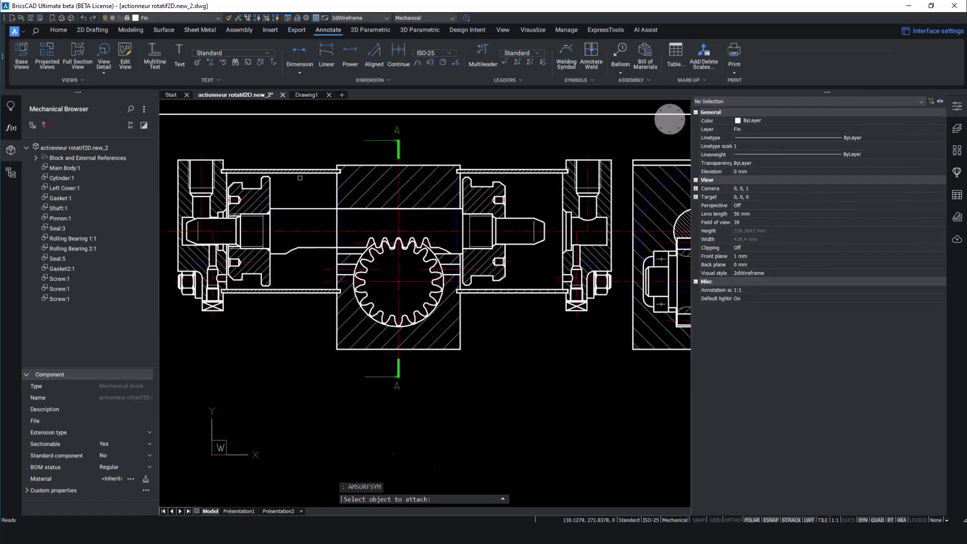
{"action": "scroll", "coordinate": [303, 192], "scroll_direction": "up", "scroll_amount": 3}
{"action": "left_click", "coordinate": [282, 240]}
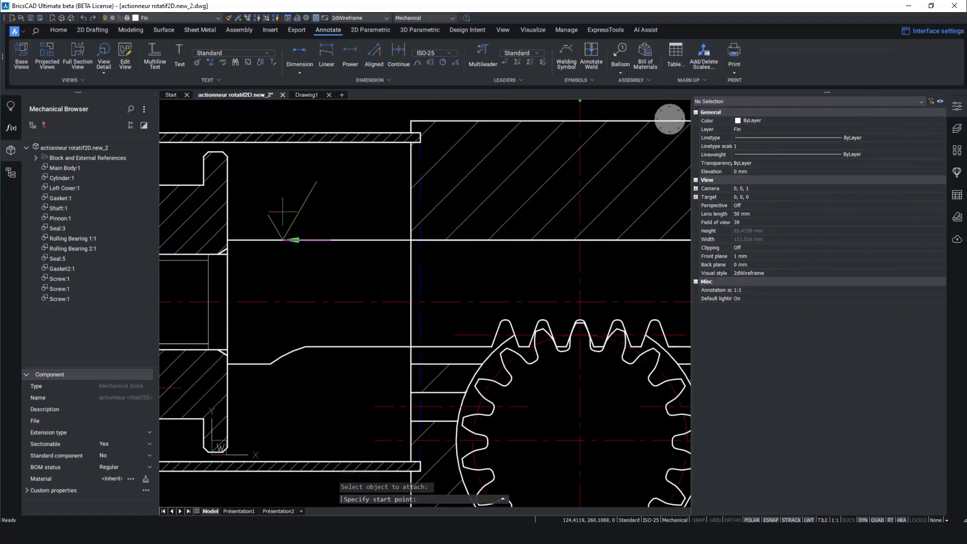
{"action": "left_click", "coordinate": [282, 211]}
{"action": "scroll", "coordinate": [303, 162], "scroll_direction": "down", "scroll_amount": 2}
{"action": "scroll", "coordinate": [303, 166], "scroll_direction": "down", "scroll_amount": 2}
{"action": "middle_click_drag", "start_coordinate": [304, 172], "coordinate": [305, 287]}
{"action": "scroll", "coordinate": [305, 281], "scroll_direction": "up", "scroll_amount": 2}
{"action": "left_click", "coordinate": [307, 219]}
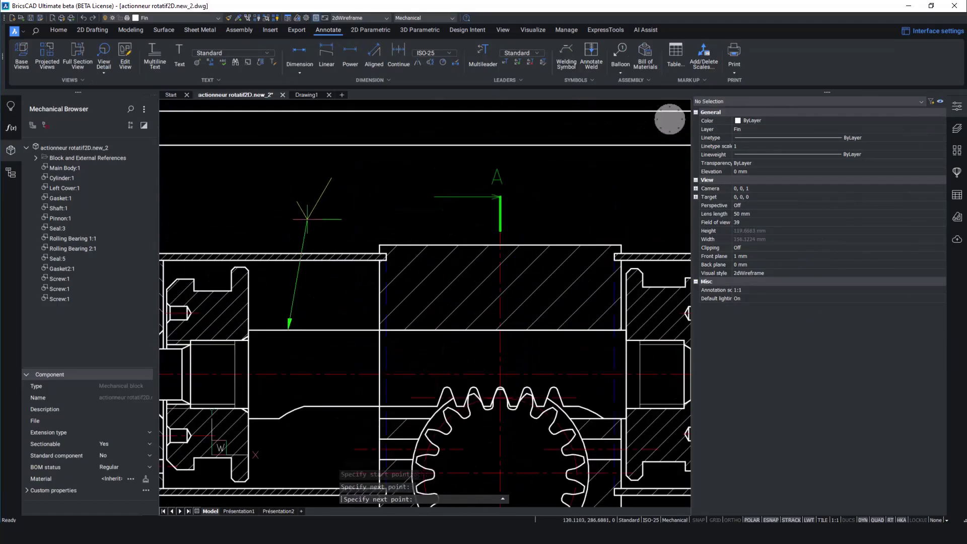
{"action": "key", "text": "Return"}
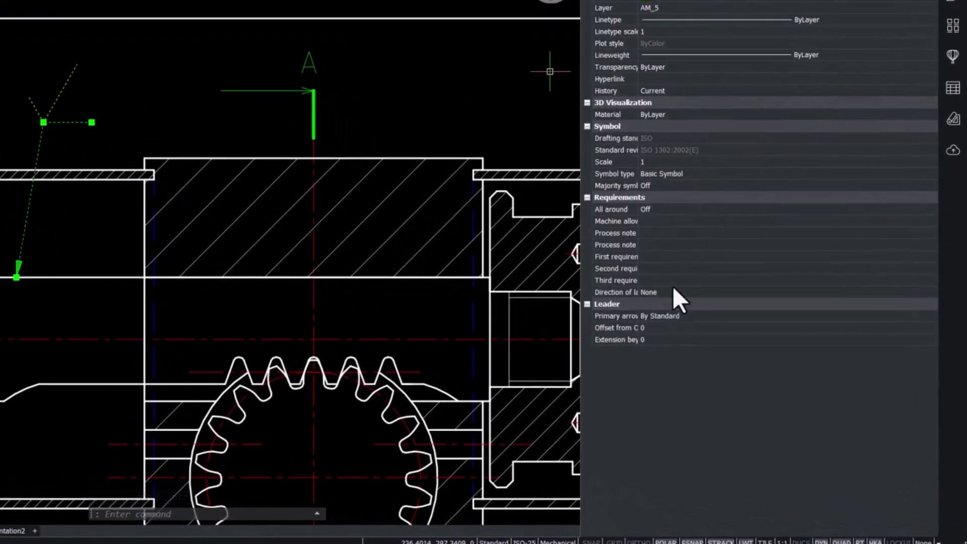
Step: Set the surface texture symbol's first requirement to Ra 3,2
{"action": "left_click", "coordinate": [658, 255]}
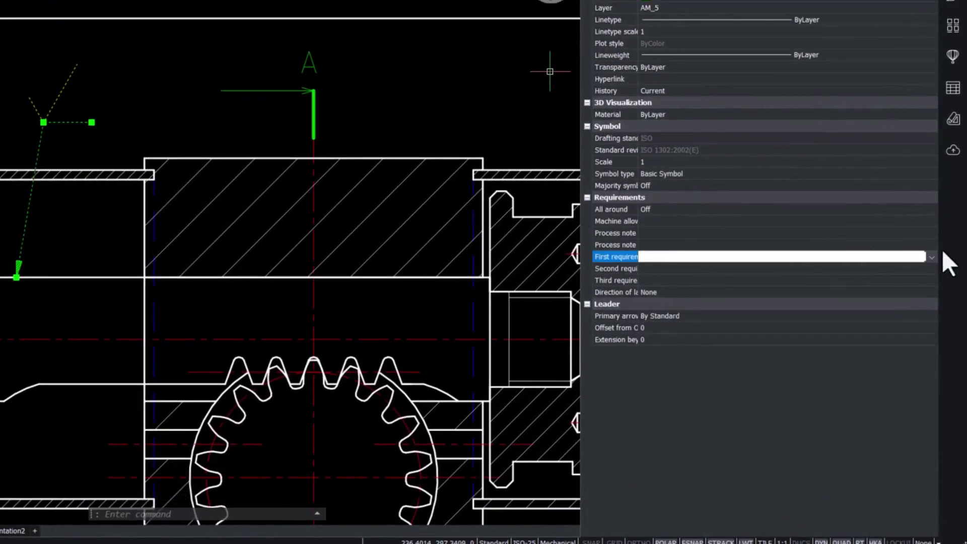
{"action": "left_click", "coordinate": [933, 257]}
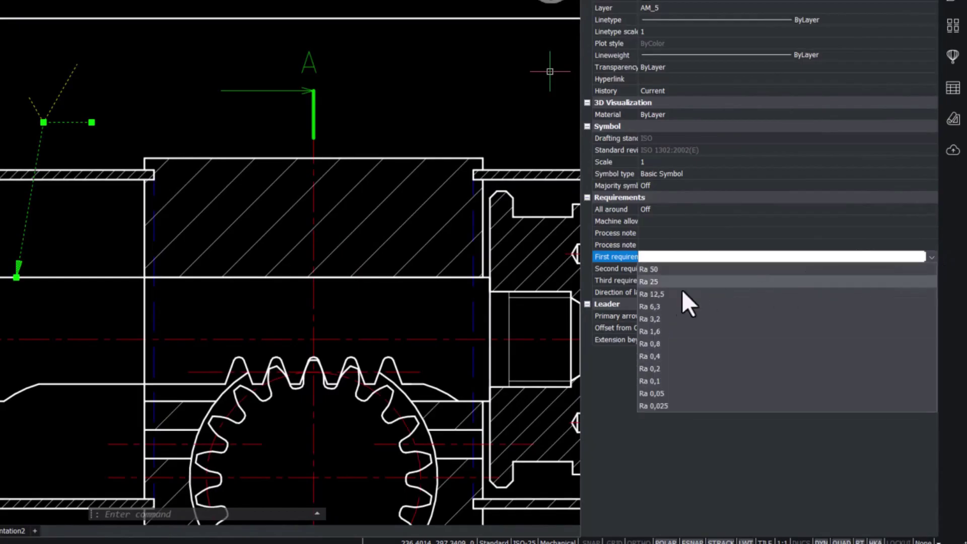
{"action": "left_click", "coordinate": [669, 318]}
{"action": "key", "text": "Return"}
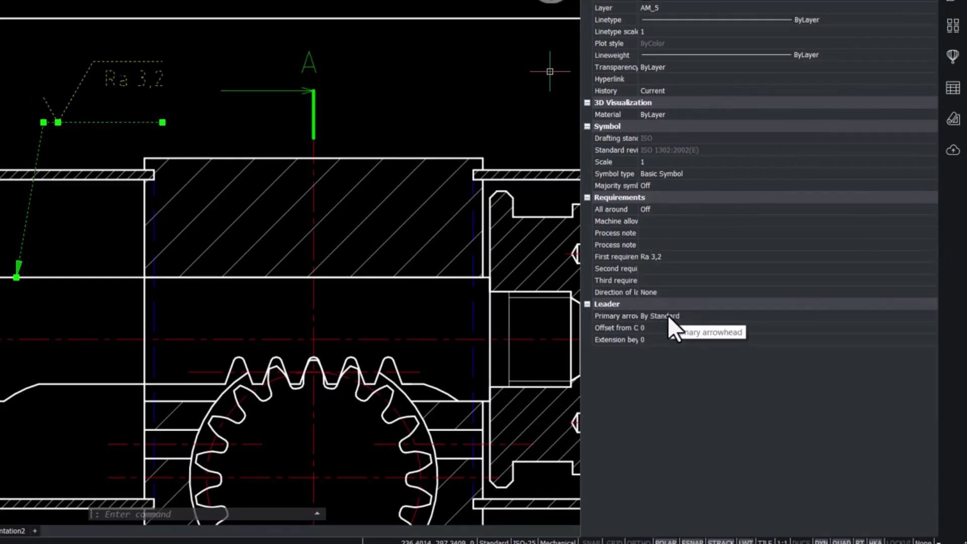
{"action": "key", "text": "Escape"}
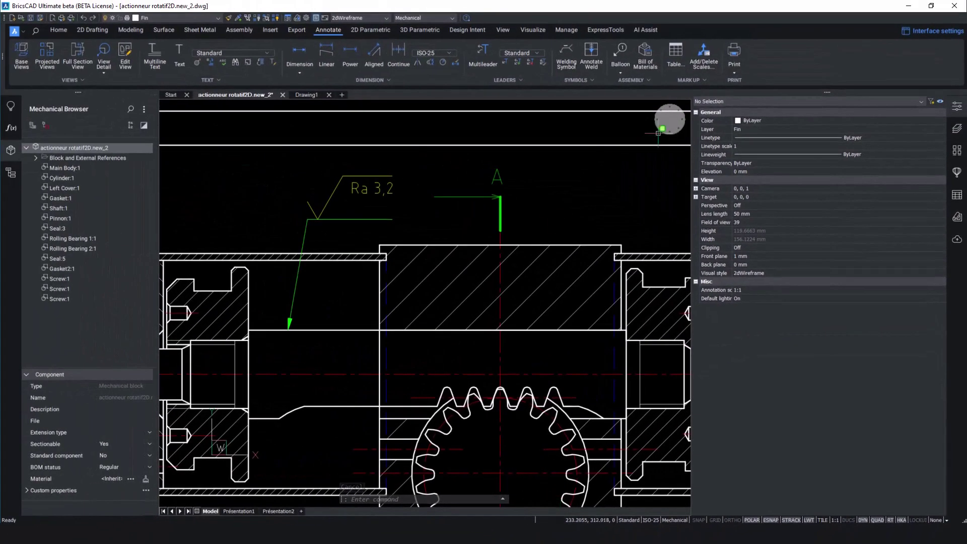
Step: Create an aligned power dimension (AMPOWERDIM_ALI) across the pinion shaft's diameter at the cover in section view B
{"action": "left_click", "coordinate": [670, 120]}
{"action": "left_click", "coordinate": [423, 498]}
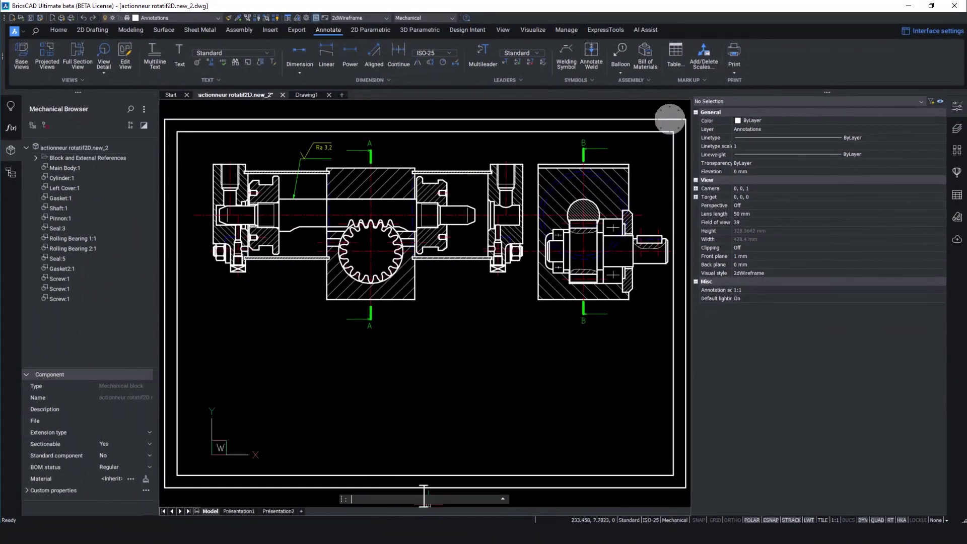
{"action": "type", "text": "AMPOW"}
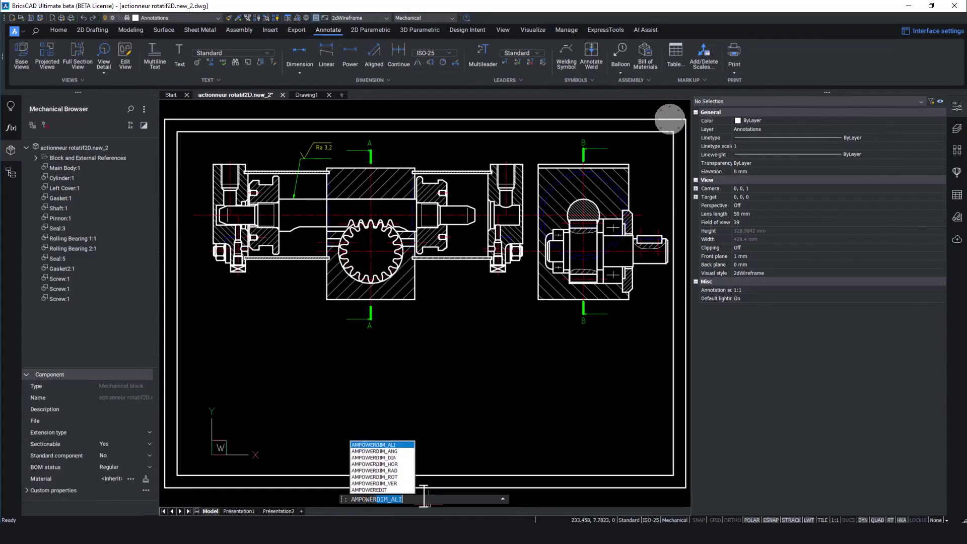
{"action": "type", "text": "ER"}
{"action": "key", "text": "Return"}
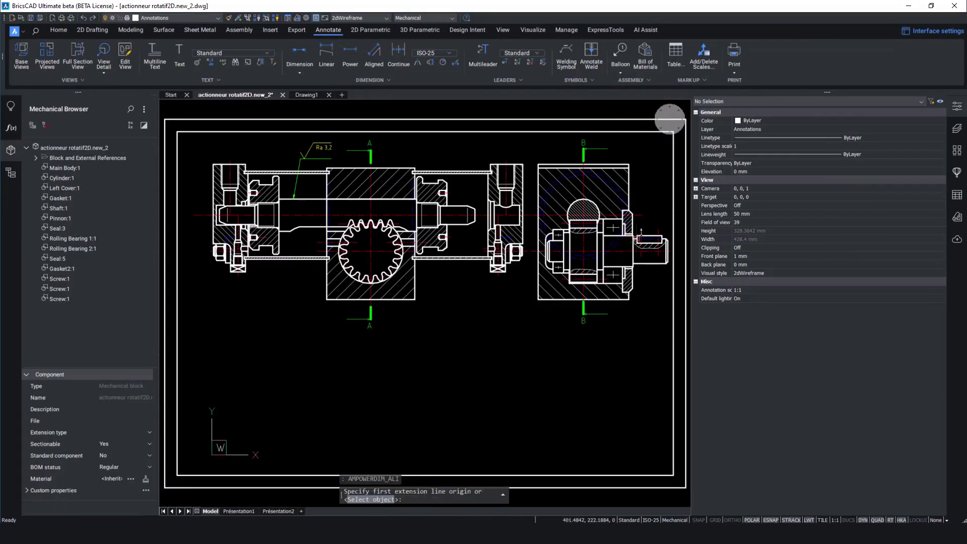
{"action": "scroll", "coordinate": [641, 232], "scroll_direction": "up", "scroll_amount": 8}
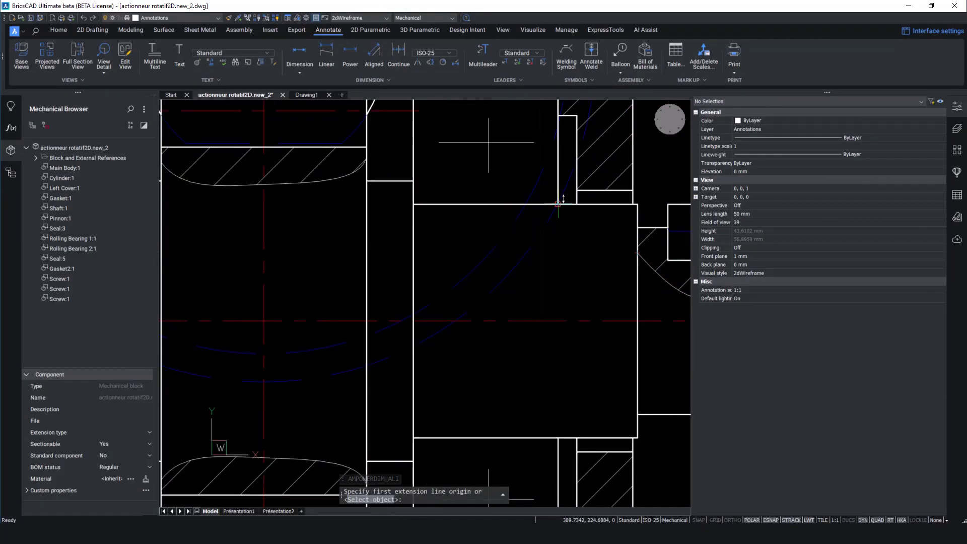
{"action": "left_click", "coordinate": [558, 204]}
{"action": "left_click", "coordinate": [558, 438]}
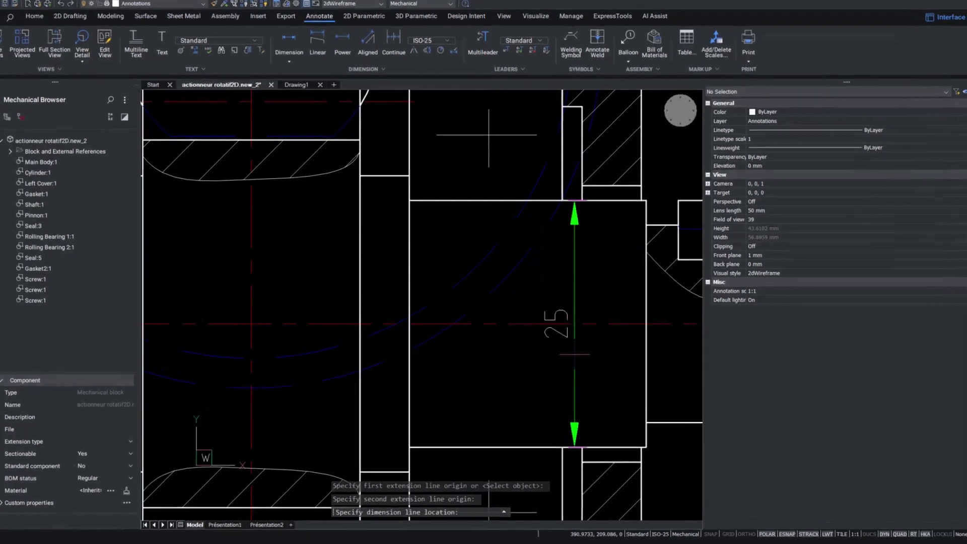
{"action": "left_click", "coordinate": [567, 348]}
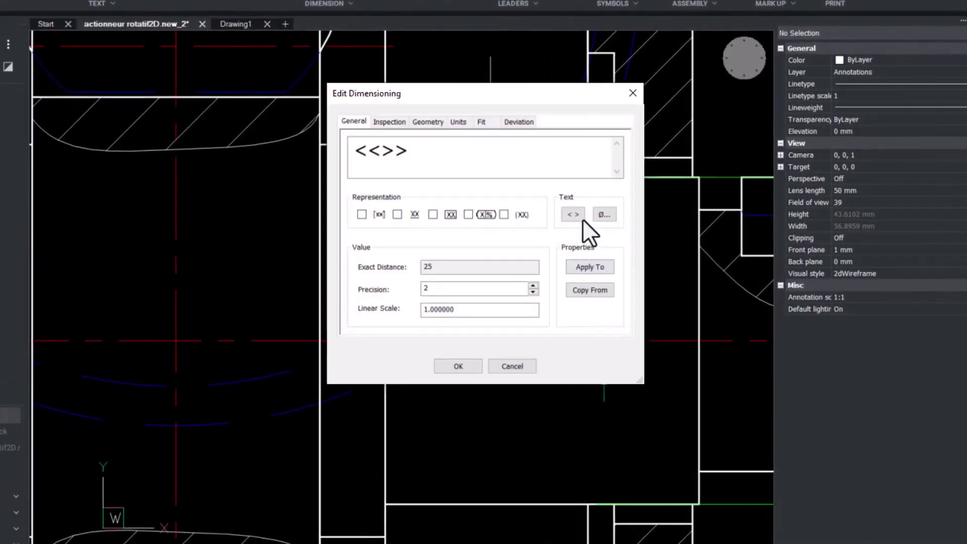
Step: Add a diameter symbol to the shaft dimension's text and apply the h6 shaft fit
{"action": "left_click", "coordinate": [602, 215]}
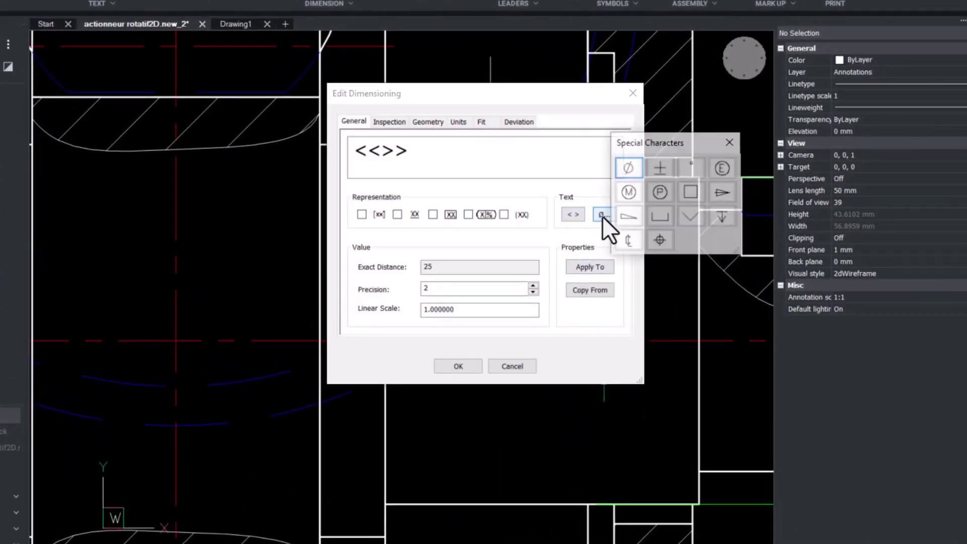
{"action": "left_click", "coordinate": [627, 167]}
{"action": "left_click", "coordinate": [439, 123]}
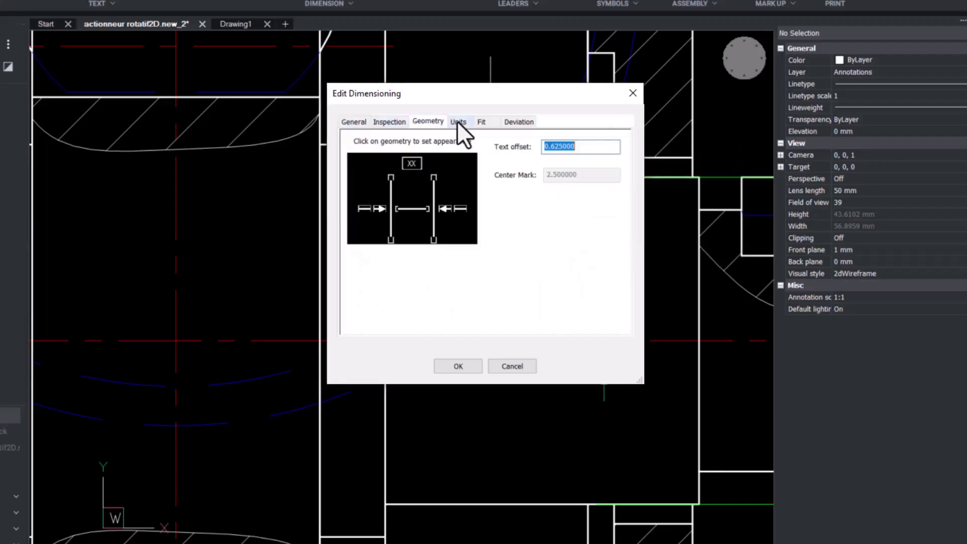
{"action": "left_click", "coordinate": [458, 121]}
{"action": "left_click", "coordinate": [479, 122]}
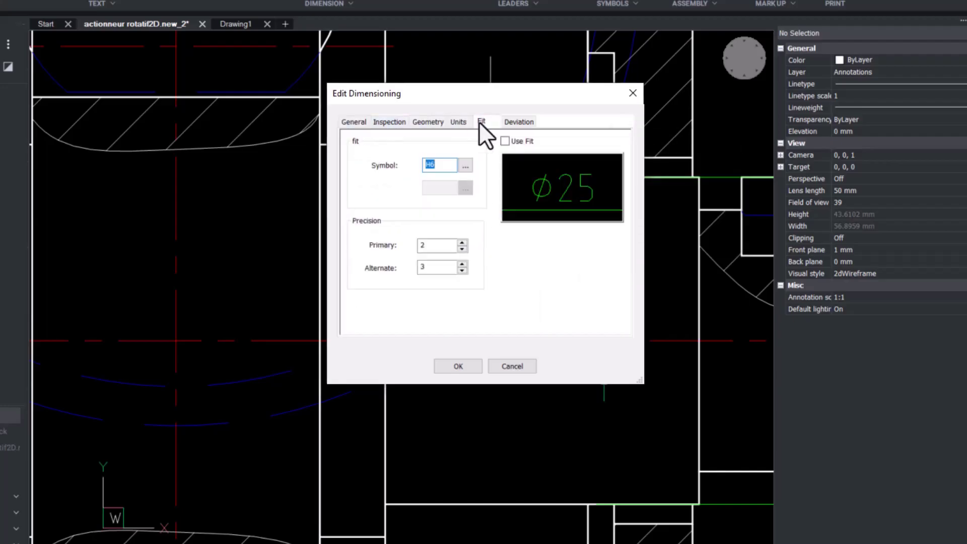
{"action": "left_click", "coordinate": [504, 141]}
{"action": "left_click", "coordinate": [464, 165]}
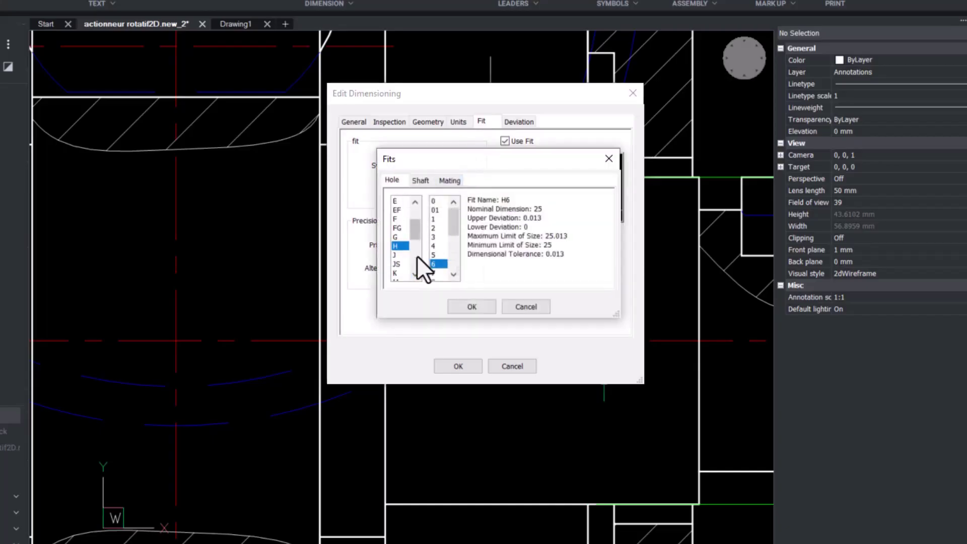
{"action": "scroll", "coordinate": [417, 256], "scroll_direction": "down", "scroll_amount": 5}
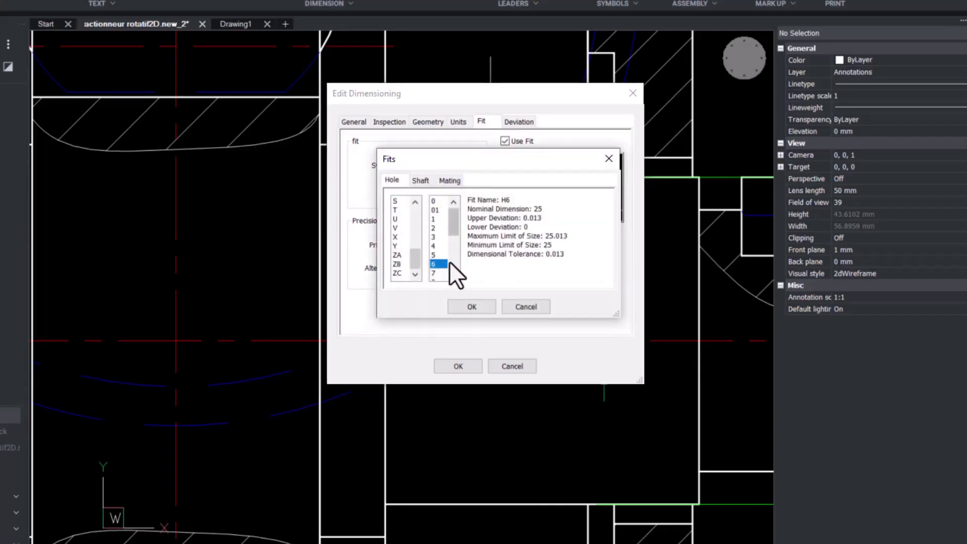
{"action": "scroll", "coordinate": [449, 261], "scroll_direction": "down", "scroll_amount": 3}
{"action": "left_click", "coordinate": [472, 307]}
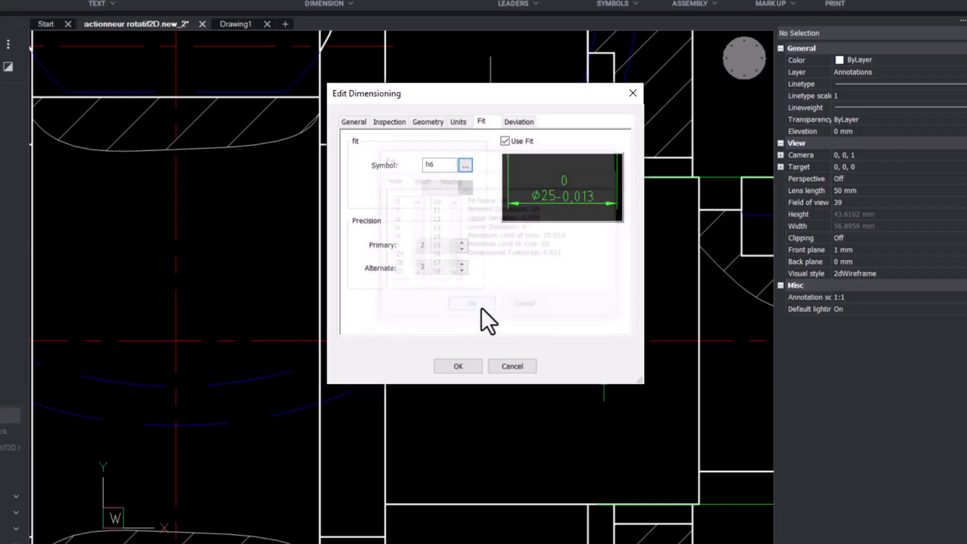
{"action": "left_click", "coordinate": [462, 369]}
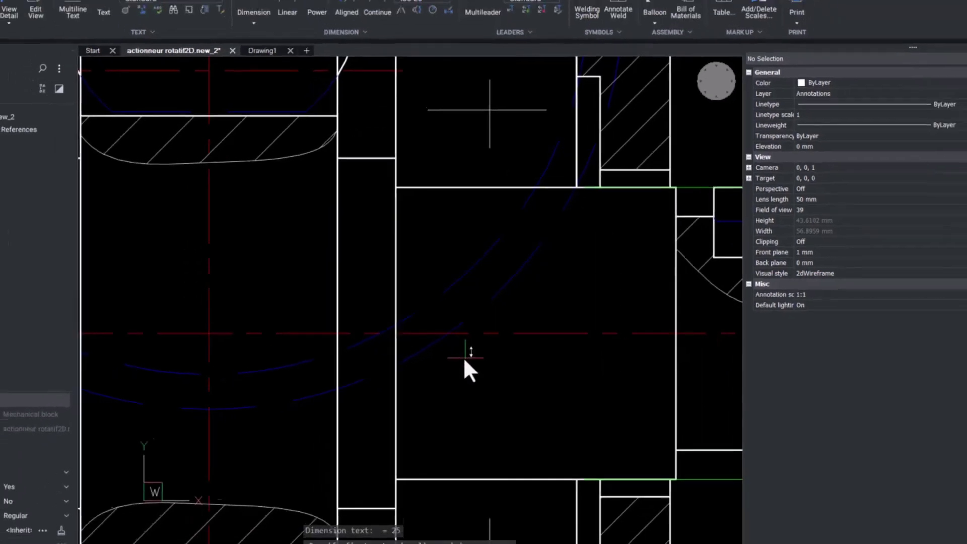
{"action": "scroll", "coordinate": [567, 344], "scroll_direction": "up", "scroll_amount": 2}
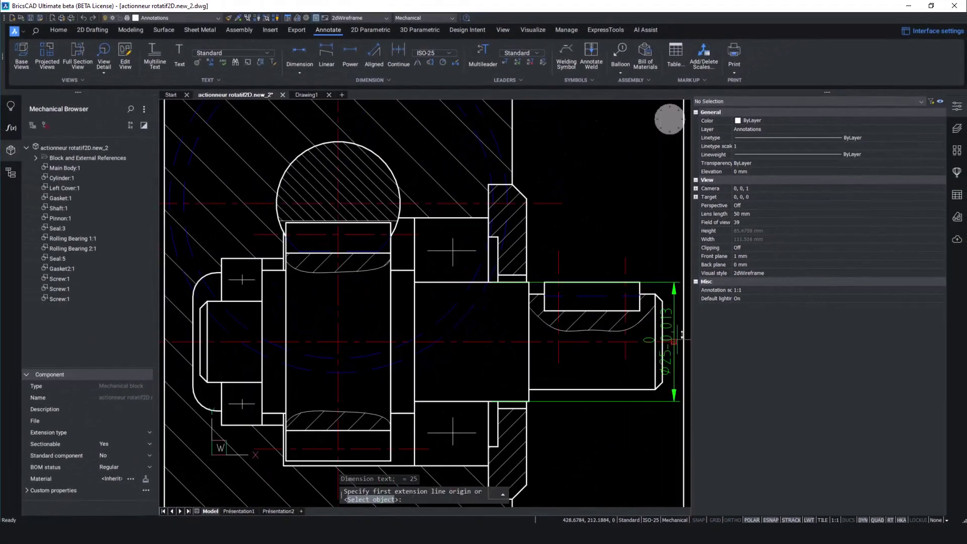
{"action": "key", "text": "Return"}
{"action": "left_click", "coordinate": [668, 315]}
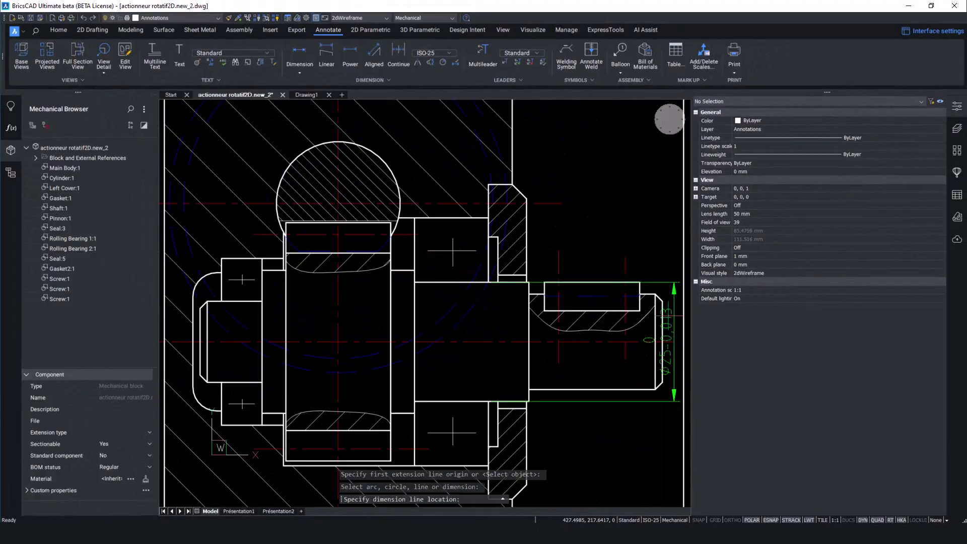
{"action": "key", "text": "Escape"}
Step: Move the shaft's diameter dimension line inward onto the shaft section beside the cover
{"action": "left_click", "coordinate": [674, 331]}
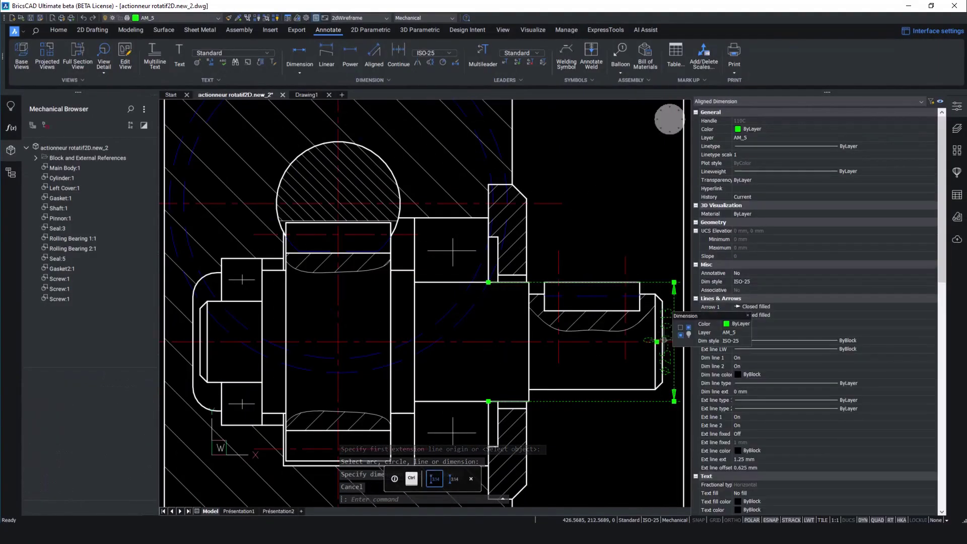
{"action": "left_click", "coordinate": [657, 342]}
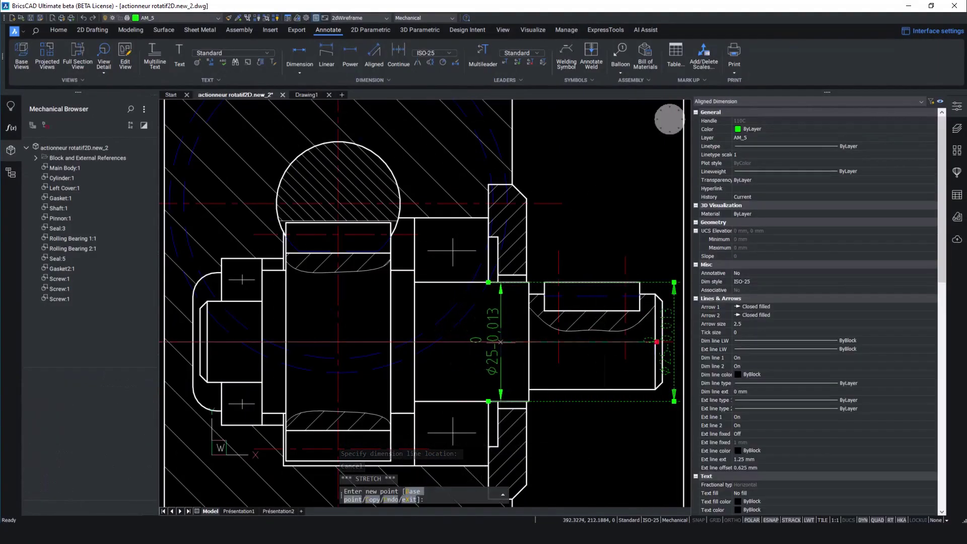
{"action": "key", "text": "Escape"}
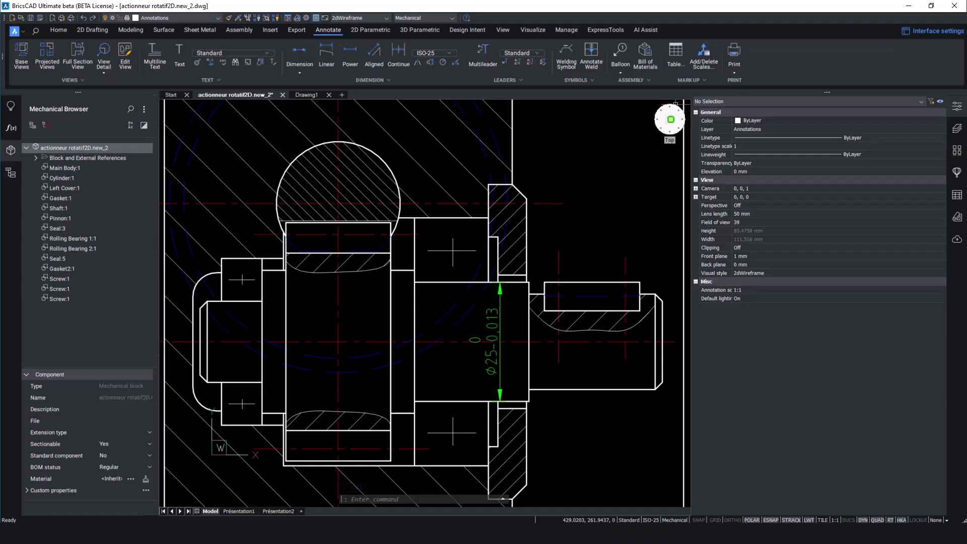
{"action": "left_click", "coordinate": [671, 119]}
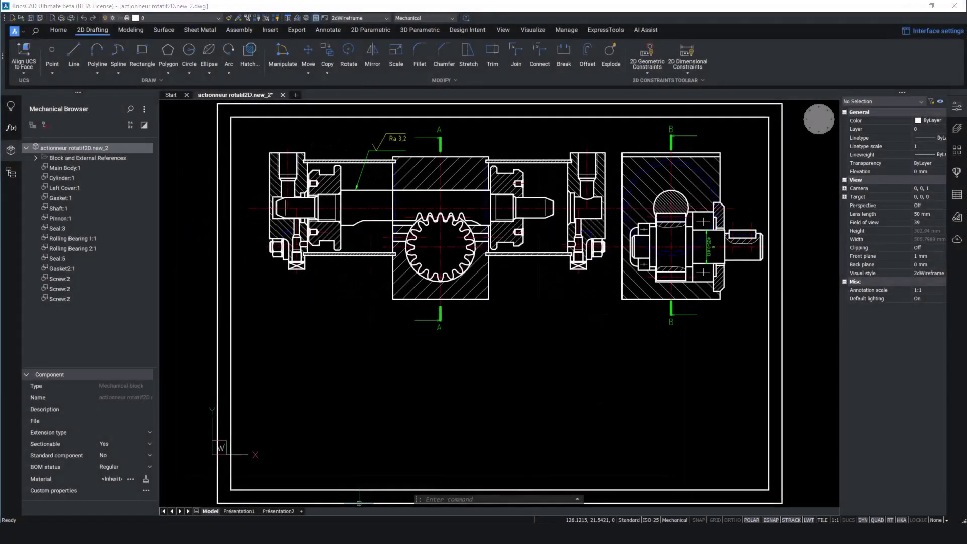
Step: Quick-dimension (QDIM) the four vertical edges at the top of the right cover's port as continuous dimensions above it
{"action": "type", "text": "qdim"}
{"action": "key", "text": "Return"}
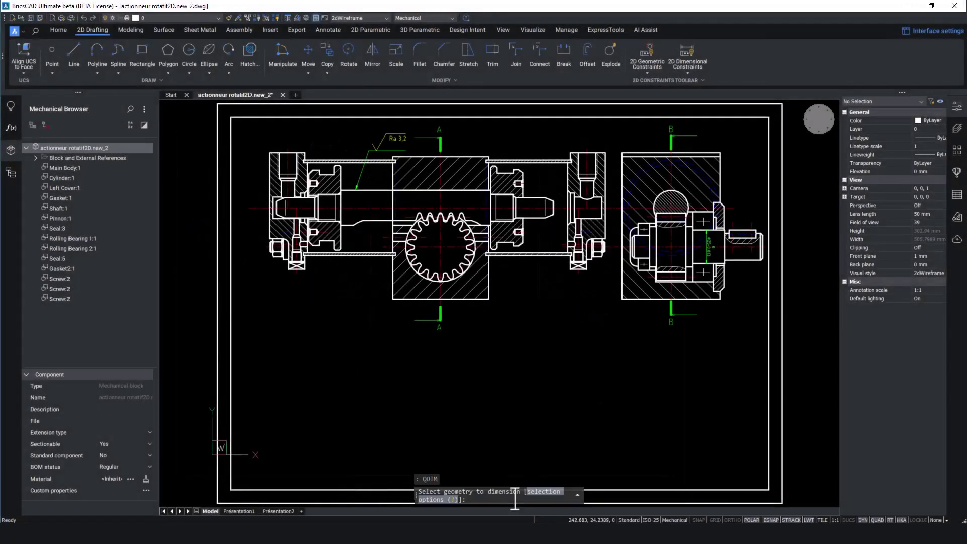
{"action": "scroll", "coordinate": [545, 222], "scroll_direction": "up", "scroll_amount": 8}
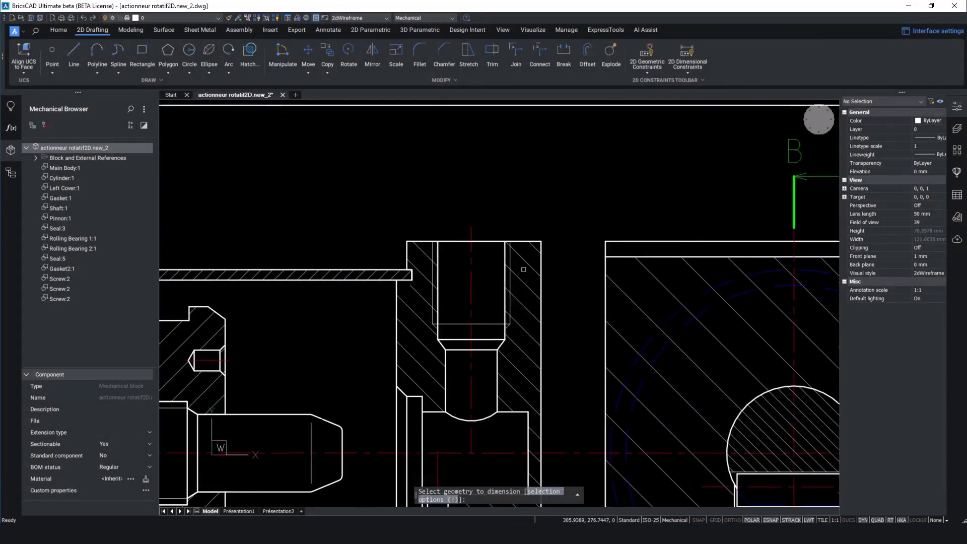
{"action": "left_click", "coordinate": [557, 266]}
{"action": "left_click", "coordinate": [485, 264]}
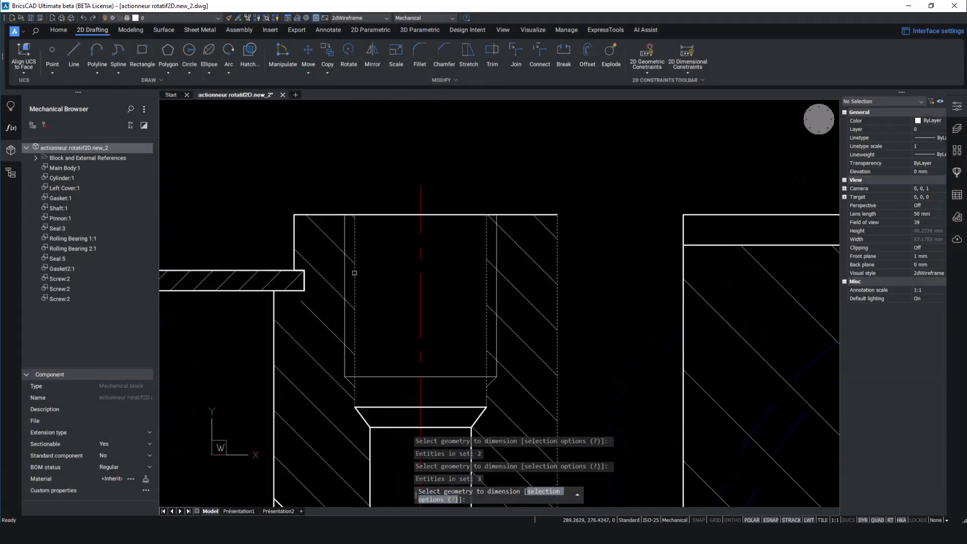
{"action": "left_click", "coordinate": [295, 243]}
{"action": "key", "text": "Return"}
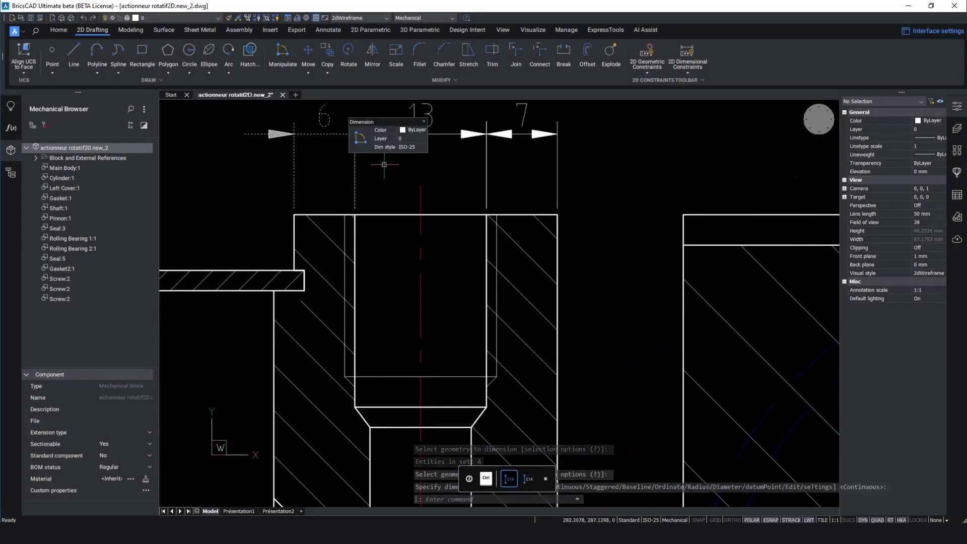
Step: Turn on the tolerance display for the middle dimension across the right cover's port bore
{"action": "scroll", "coordinate": [509, 195], "scroll_direction": "down", "scroll_amount": 2}
{"action": "middle_click_drag", "start_coordinate": [510, 197], "coordinate": [498, 284]}
{"action": "left_click", "coordinate": [437, 220]}
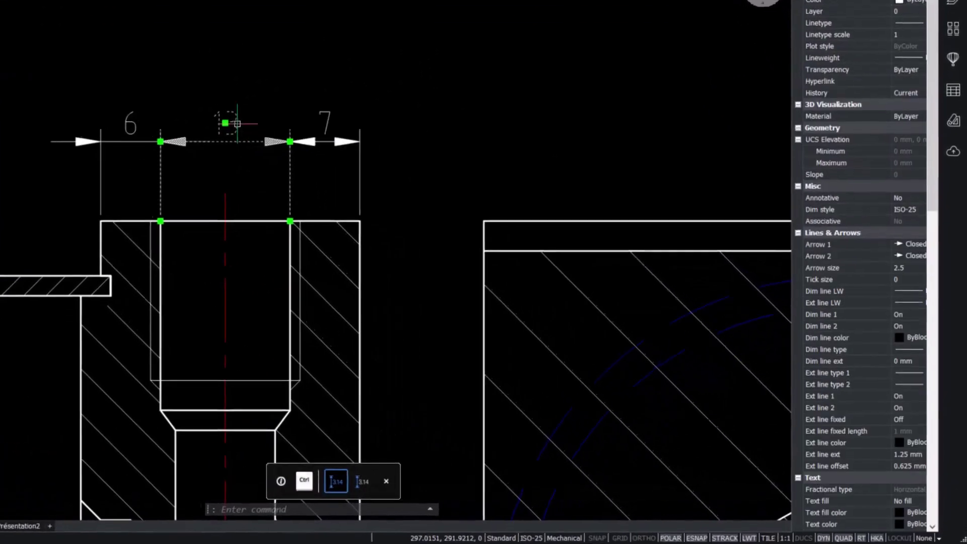
{"action": "left_click_drag", "start_coordinate": [786, 192], "coordinate": [668, 198]}
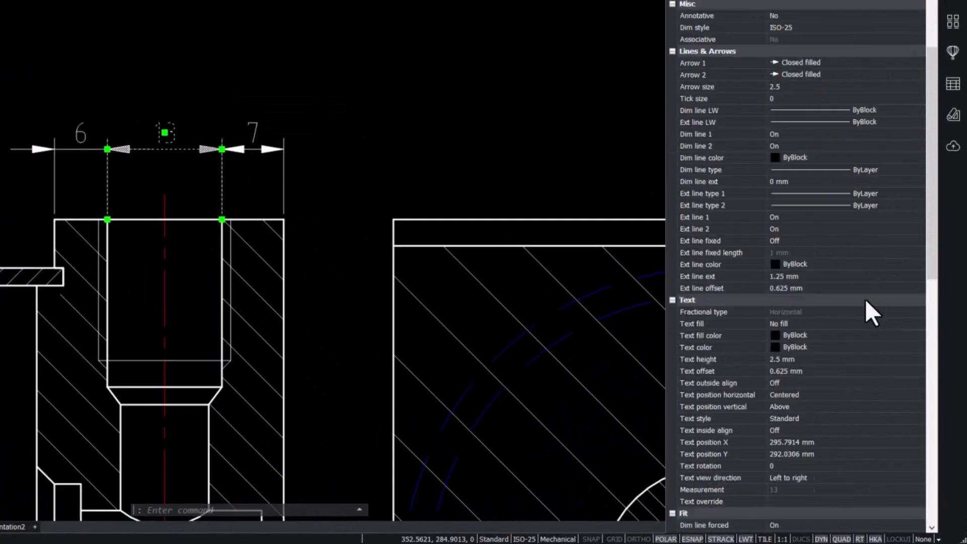
{"action": "scroll", "coordinate": [866, 300], "scroll_direction": "down", "scroll_amount": 6}
{"action": "scroll", "coordinate": [868, 302], "scroll_direction": "down", "scroll_amount": 10}
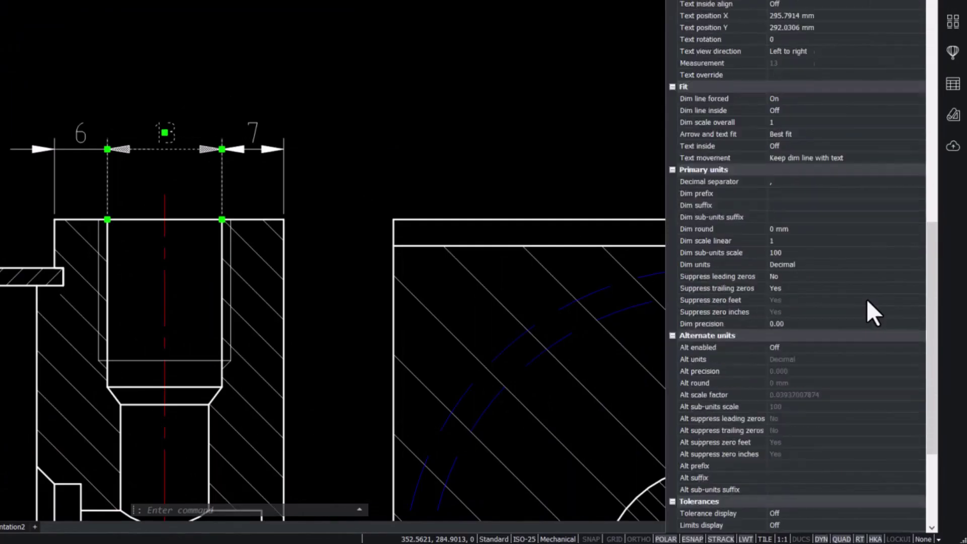
{"action": "left_click", "coordinate": [828, 349]}
{"action": "left_click", "coordinate": [824, 369]}
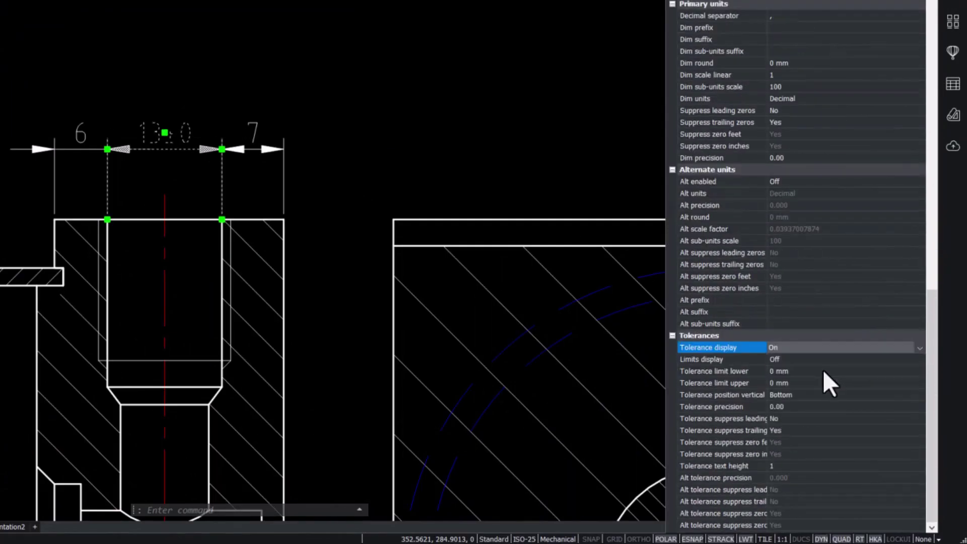
Step: Set the bore dimension's upper tolerance limit to 14 µm and its tolerance precision to 0.000
{"action": "left_click", "coordinate": [824, 371]}
{"action": "left_click", "coordinate": [811, 383]}
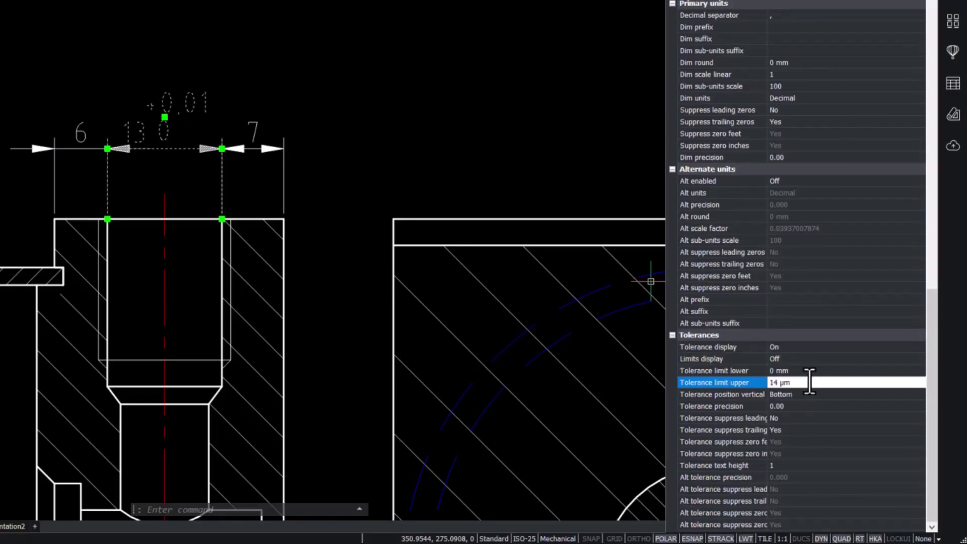
{"action": "left_click", "coordinate": [813, 406]}
{"action": "left_click", "coordinate": [794, 449]}
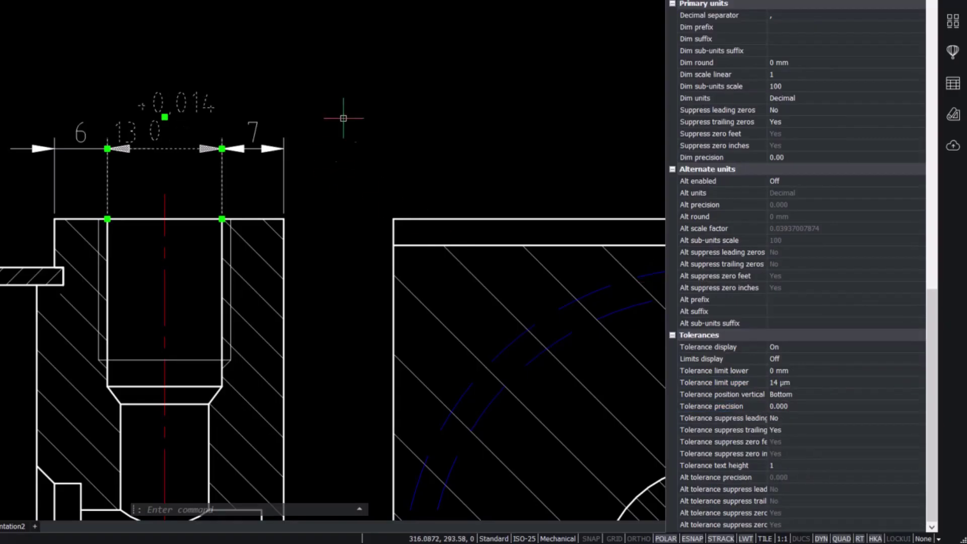
{"action": "key", "text": "Escape"}
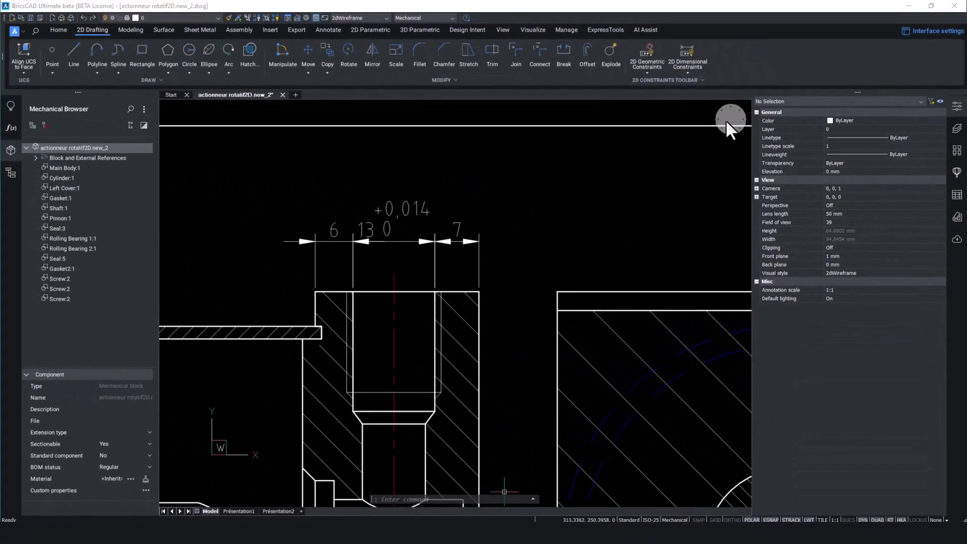
Step: Open the custom properties of Gasket2 and add a property set with the Id Specifications
{"action": "scroll", "coordinate": [727, 120], "scroll_direction": "down", "scroll_amount": 7}
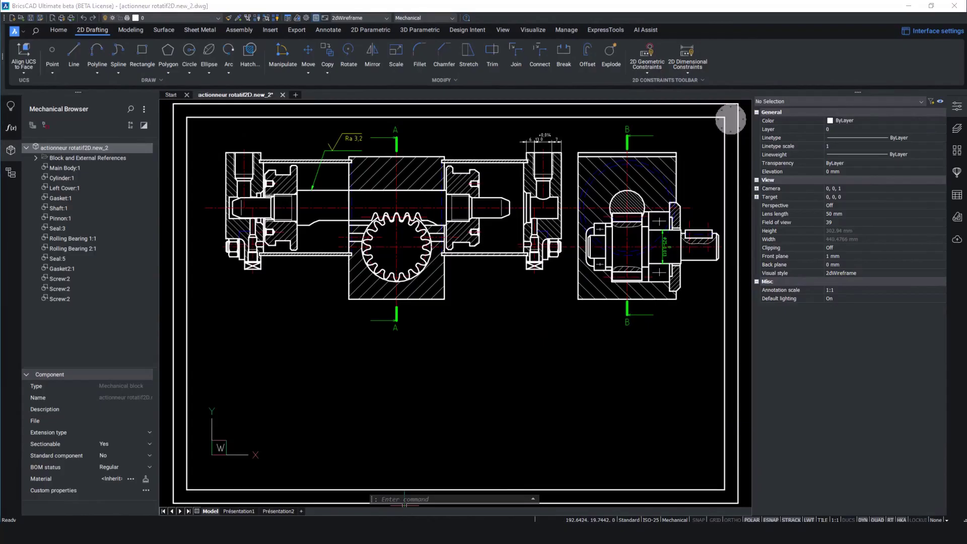
{"action": "left_click", "coordinate": [66, 268]}
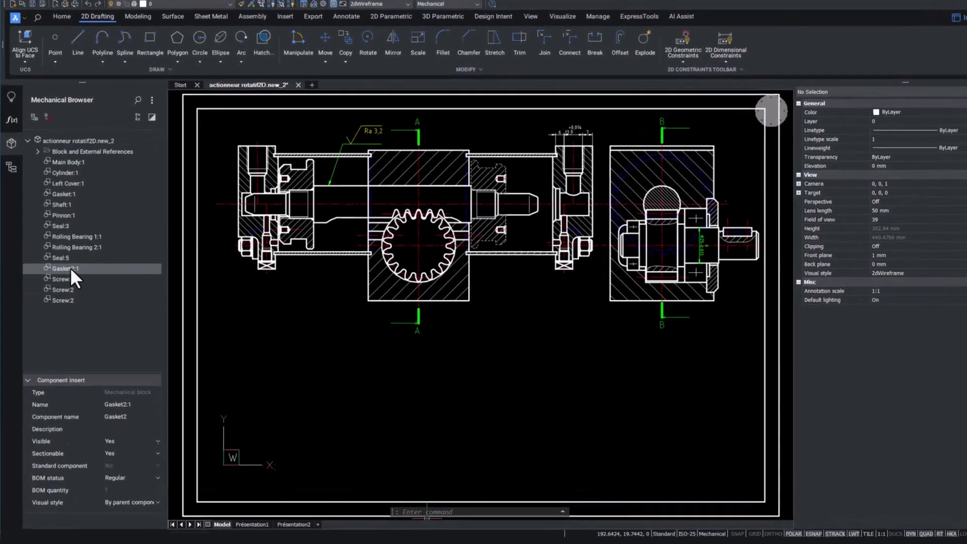
{"action": "right_click", "coordinate": [67, 269]}
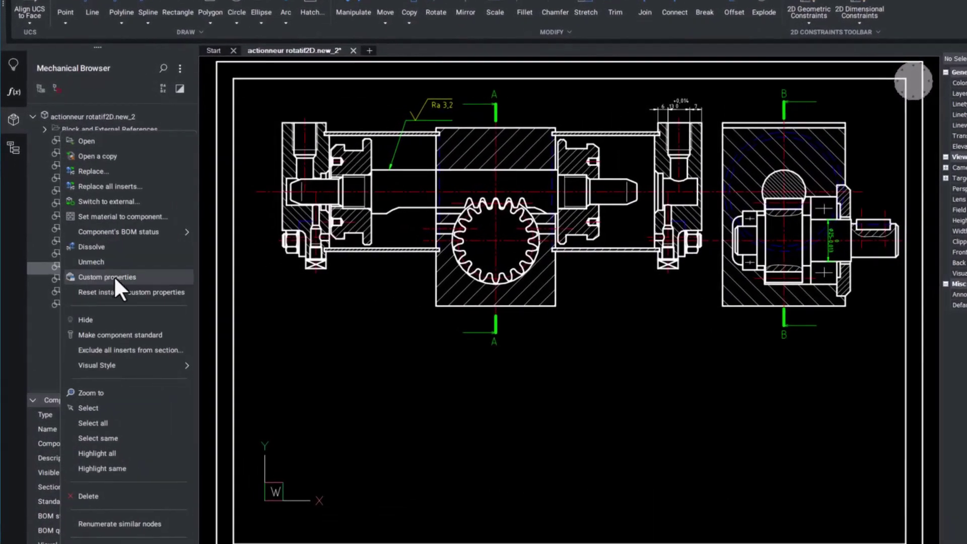
{"action": "left_click", "coordinate": [114, 276]}
{"action": "left_click", "coordinate": [501, 147]}
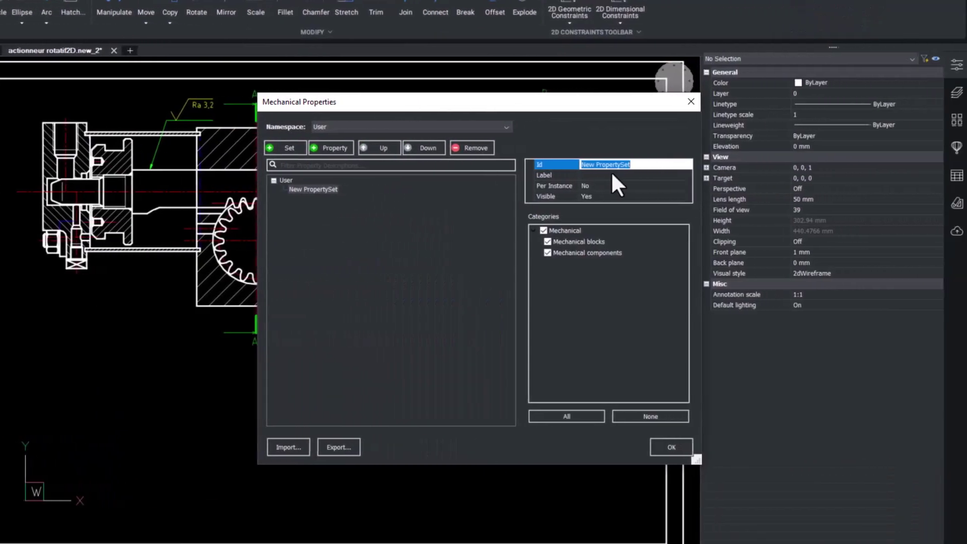
{"action": "type", "text": "Specifications"}
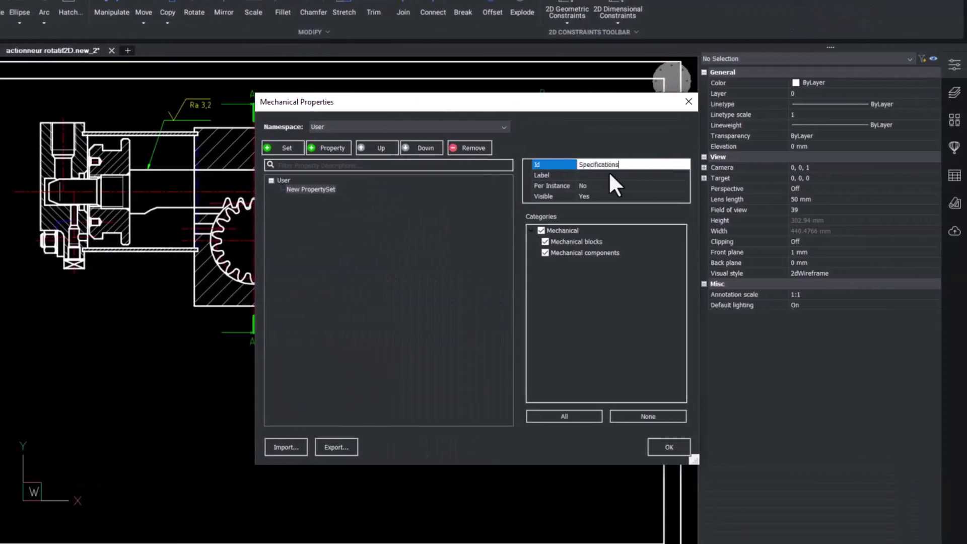
Step: Add the string properties Size and Standard to the Specifications set and accept the definitions
{"action": "left_click", "coordinate": [340, 149]}
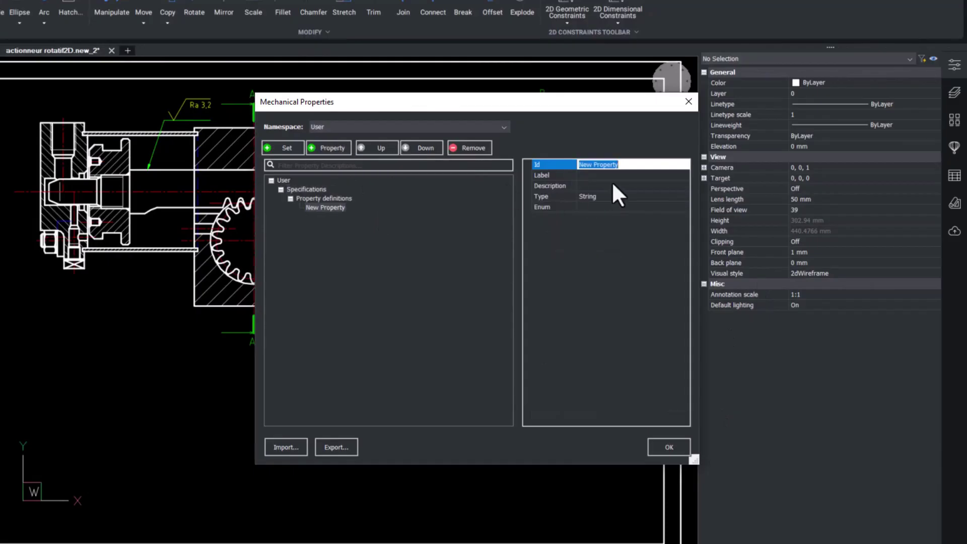
{"action": "type", "text": "Size"}
{"action": "left_click", "coordinate": [341, 149]}
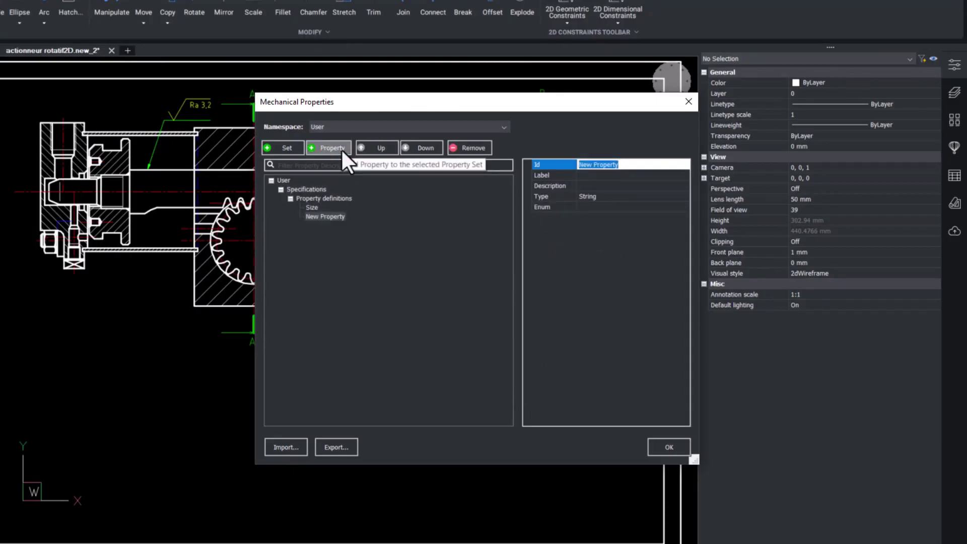
{"action": "type", "text": "Standard"}
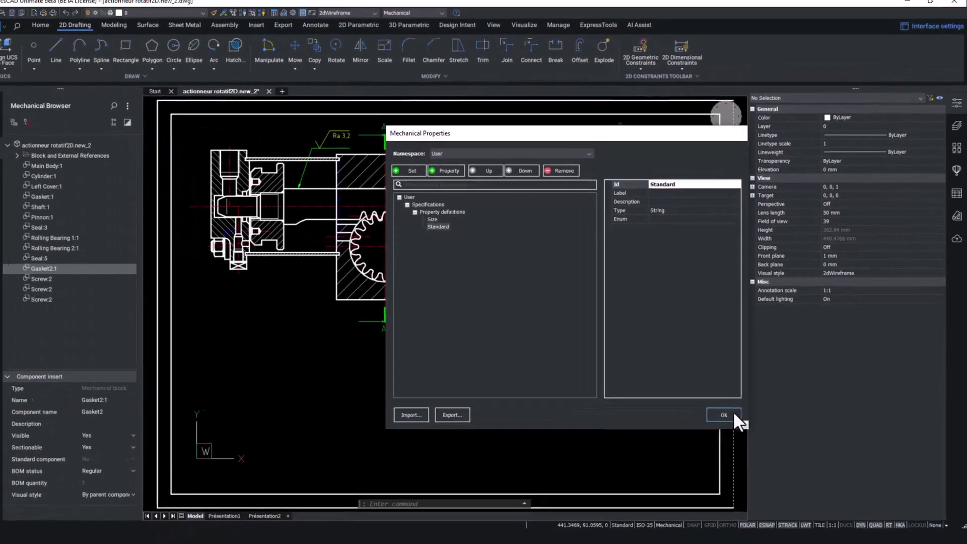
{"action": "left_click", "coordinate": [669, 447]}
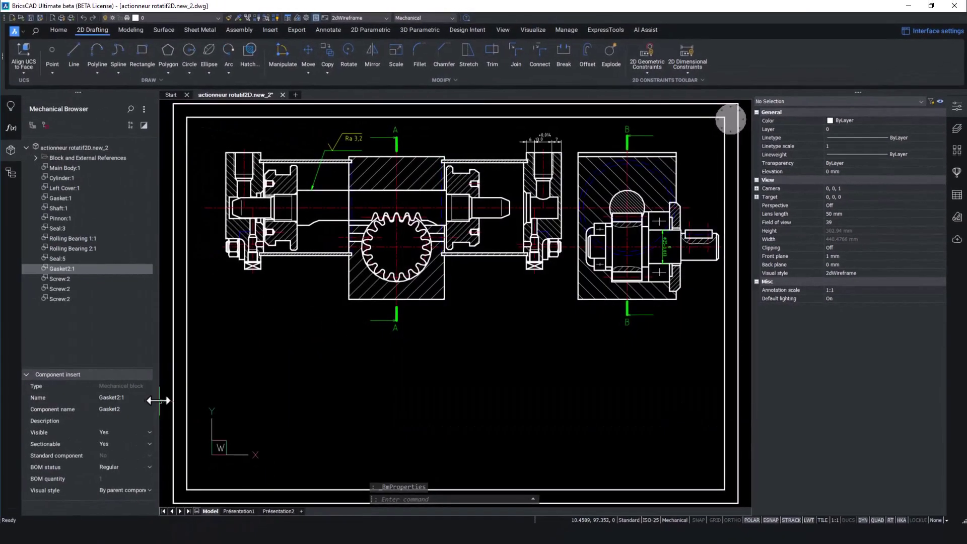
Step: Fill in Gasket2's specifications with the Size 54 x 28 mm and the Standard DIN 2631
{"action": "left_click_drag", "start_coordinate": [156, 402], "coordinate": [197, 404]}
{"action": "scroll", "coordinate": [106, 440], "scroll_direction": "down", "scroll_amount": 1}
{"action": "scroll", "coordinate": [48, 475], "scroll_direction": "down", "scroll_amount": 2}
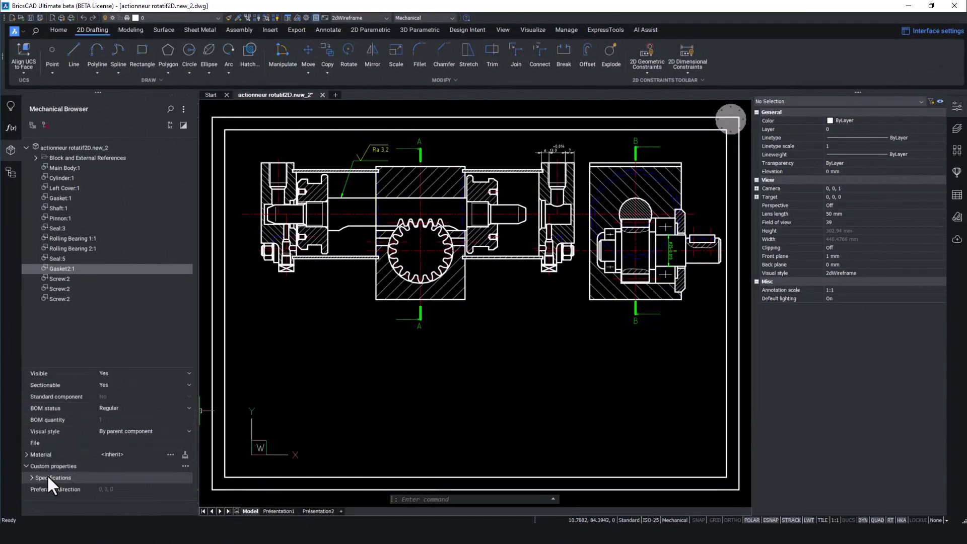
{"action": "left_click", "coordinate": [103, 466]}
{"action": "type", "text": "5"}
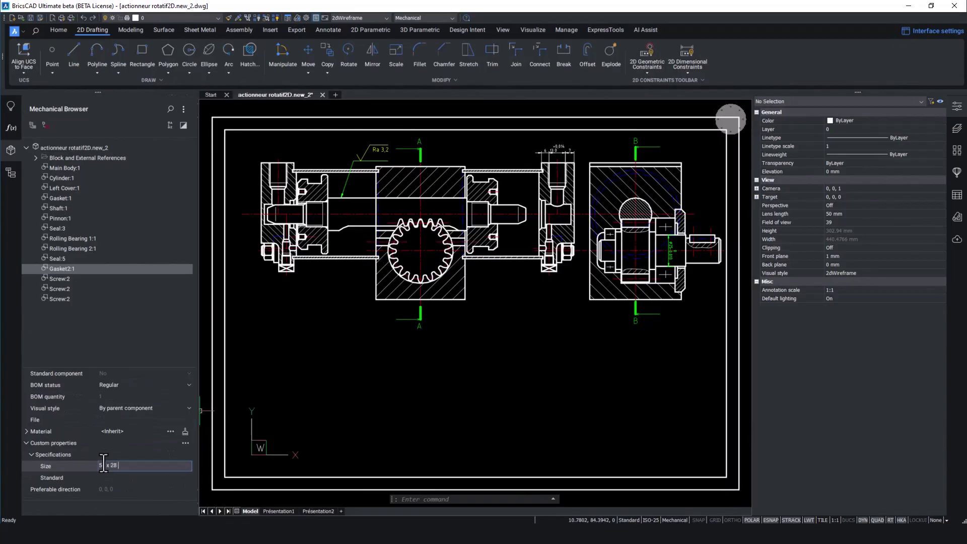
{"action": "type", "text": "4 x 28"}
{"action": "left_click", "coordinate": [111, 475]}
{"action": "type", "text": "DIN"}
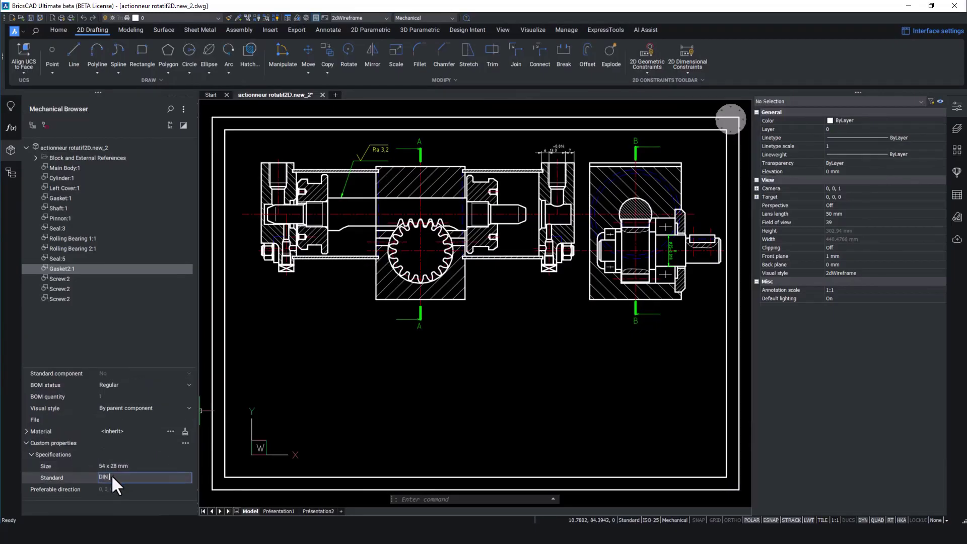
{"action": "type", "text": " 2631"}
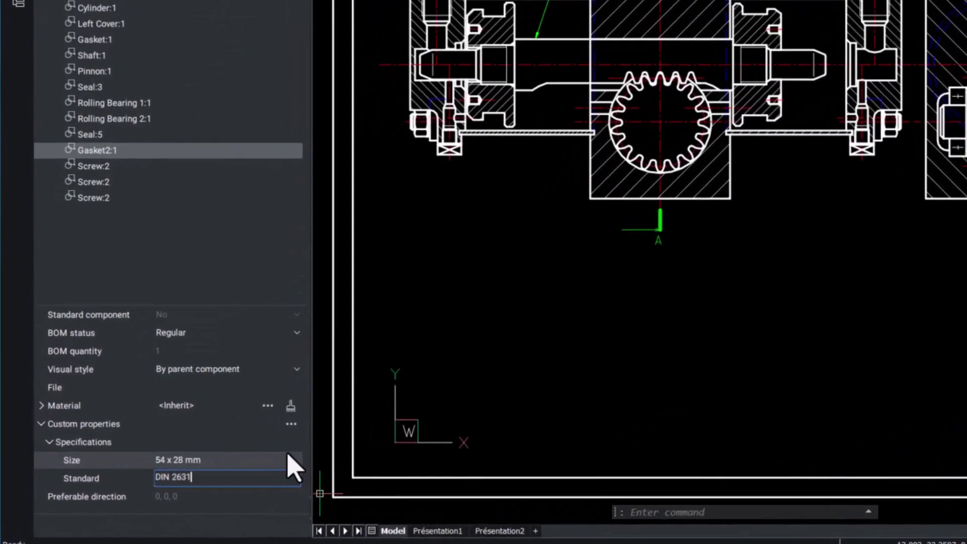
{"action": "key", "text": "Return"}
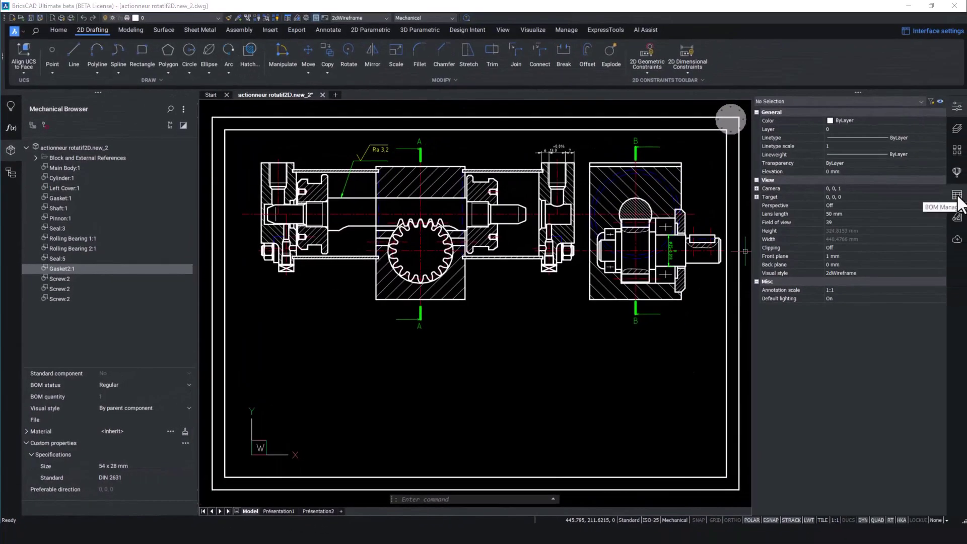
Step: Open the BOM Manager and create a bottom-level bill of materials for the assembly
{"action": "left_click", "coordinate": [958, 195]}
{"action": "left_click", "coordinate": [882, 281]}
{"action": "left_click", "coordinate": [870, 305]}
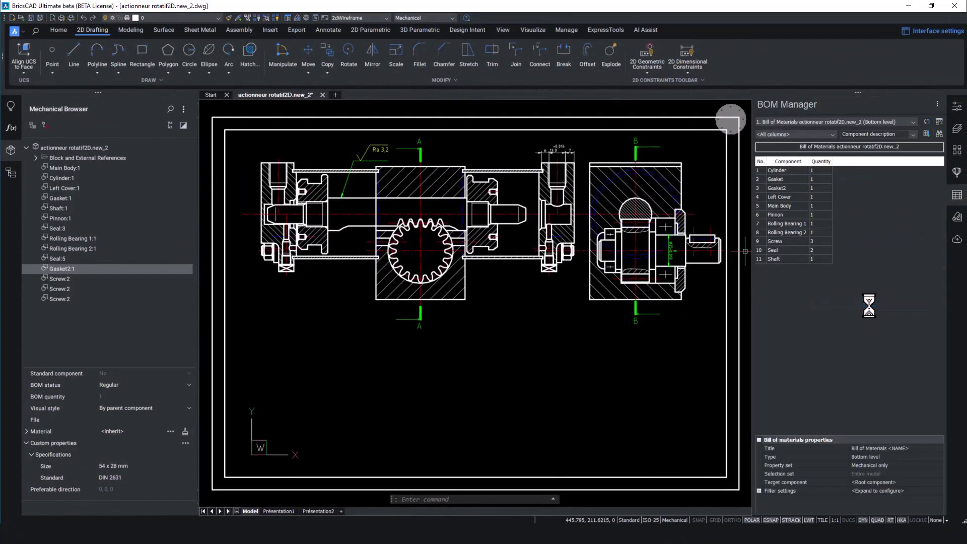
Step: Add the Size and Standard columns to the bill of materials
{"action": "left_click", "coordinate": [913, 134]}
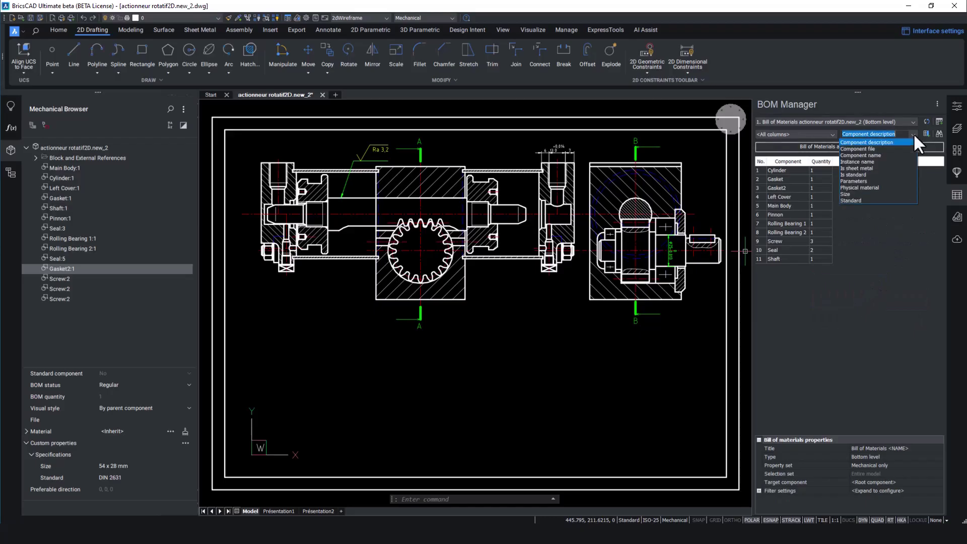
{"action": "left_click", "coordinate": [861, 194]}
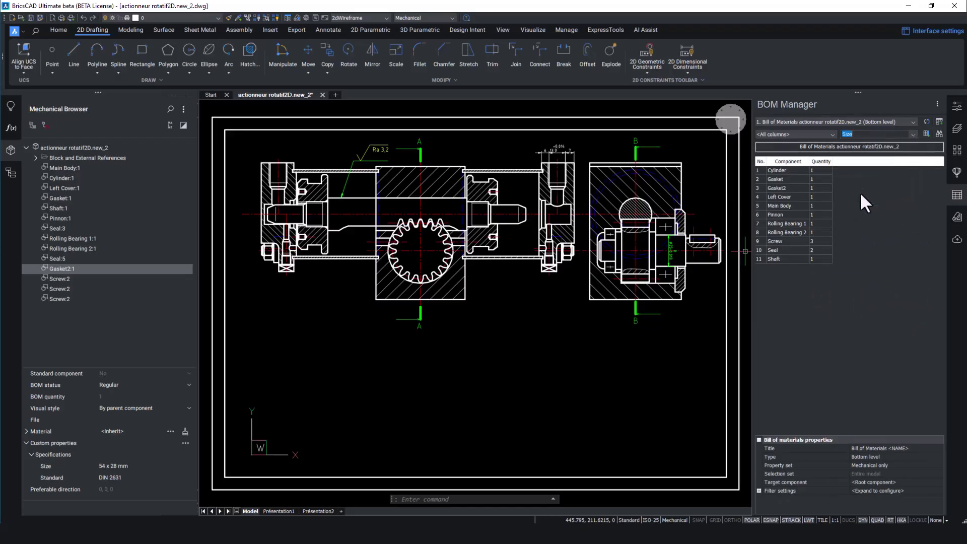
{"action": "left_click", "coordinate": [927, 133]}
{"action": "left_click", "coordinate": [913, 134]}
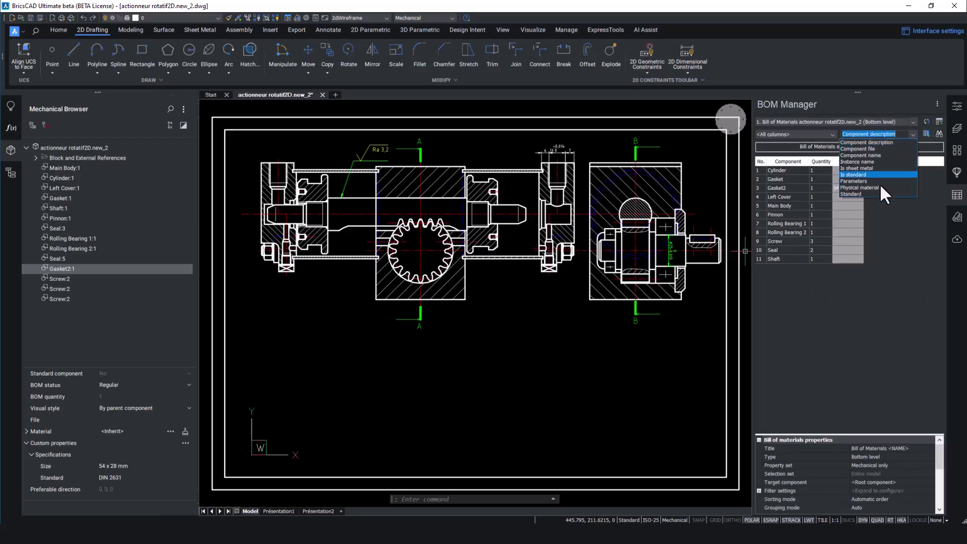
{"action": "left_click", "coordinate": [880, 194]}
{"action": "left_click", "coordinate": [926, 133]}
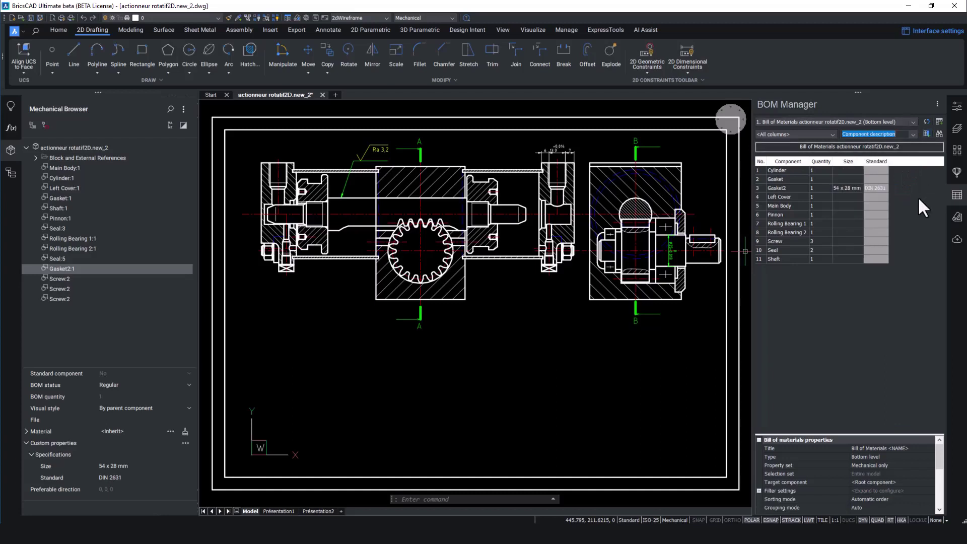
Step: Give the bill of materials' Quantity column a Sum footer
{"action": "left_click", "coordinate": [824, 161]}
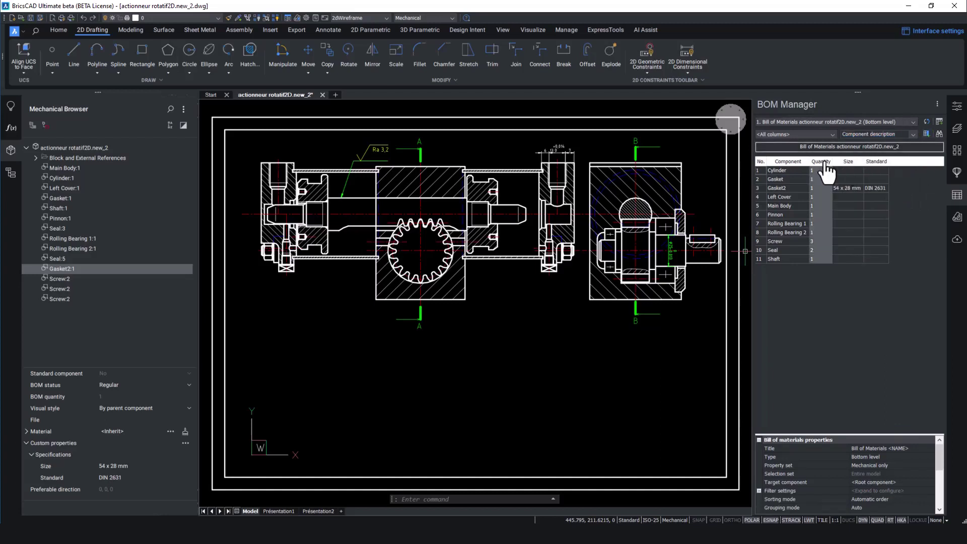
{"action": "right_click", "coordinate": [824, 160]}
{"action": "mouse_move", "coordinate": [837, 189]}
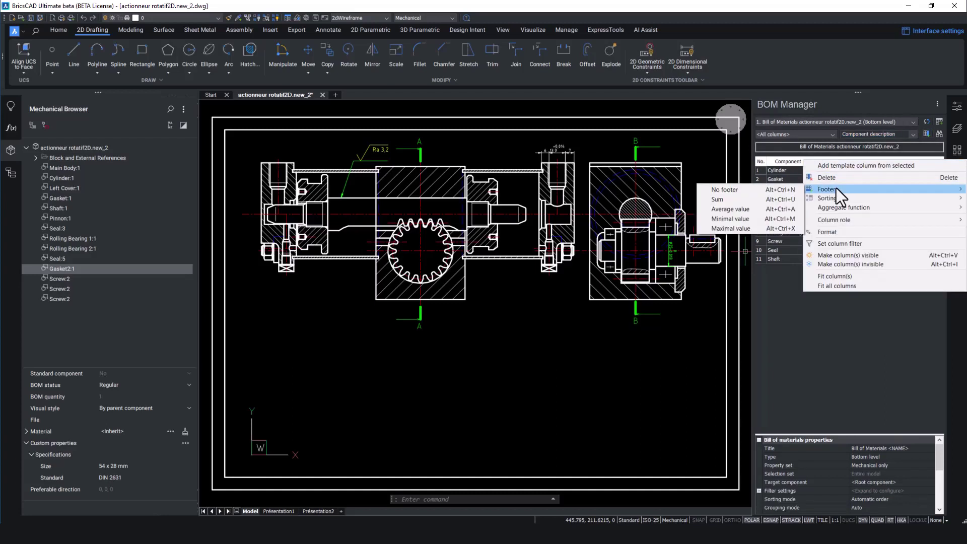
{"action": "left_click", "coordinate": [733, 199]}
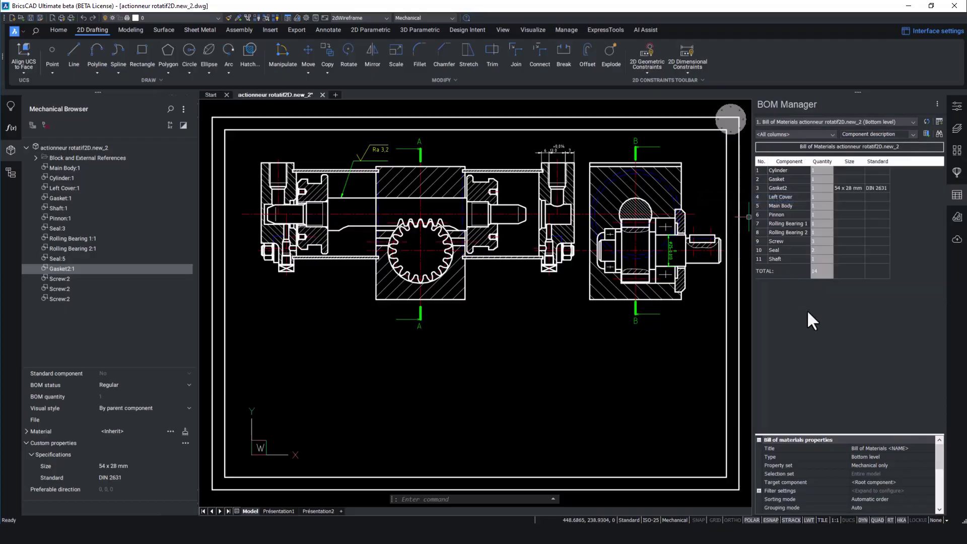
Step: Add a Price property to the Specifications set of the custom properties and set Gasket2's price to 18.4
{"action": "right_click", "coordinate": [101, 270]}
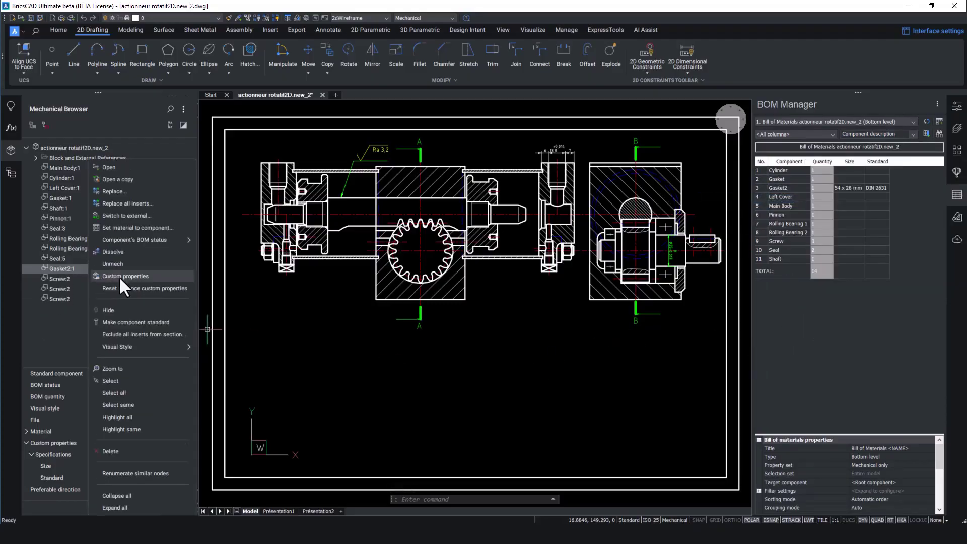
{"action": "left_click", "coordinate": [119, 277]}
{"action": "left_click", "coordinate": [451, 215]}
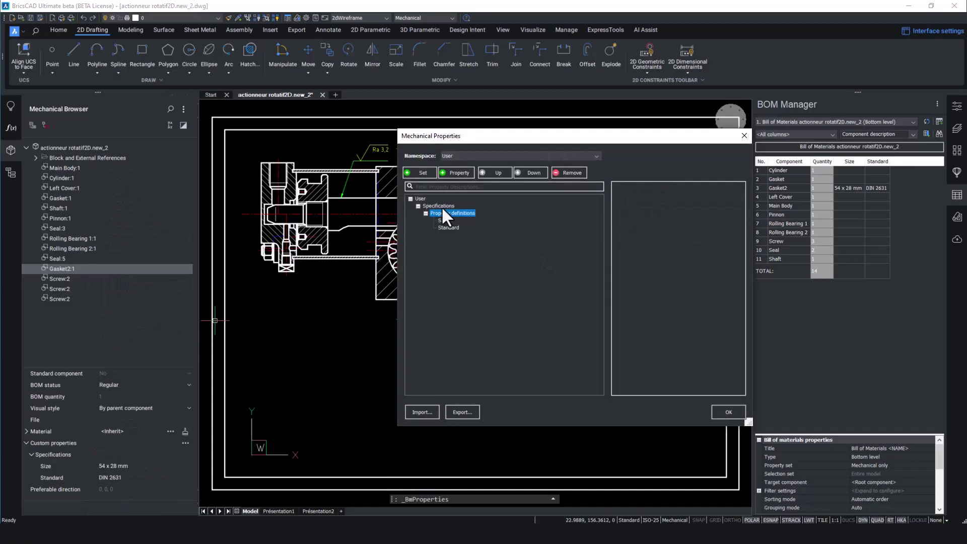
{"action": "left_click", "coordinate": [456, 173]}
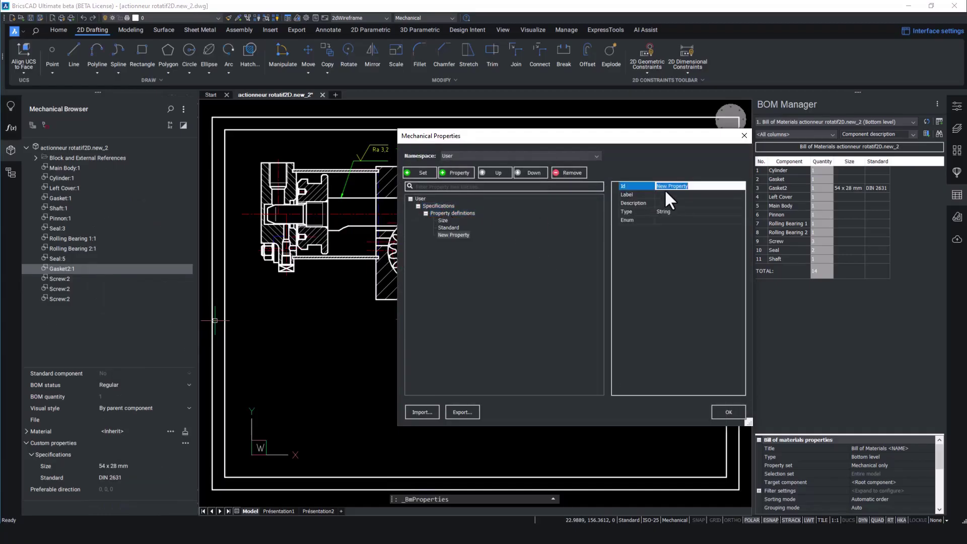
{"action": "type", "text": "Price"}
{"action": "key", "text": "Tab"}
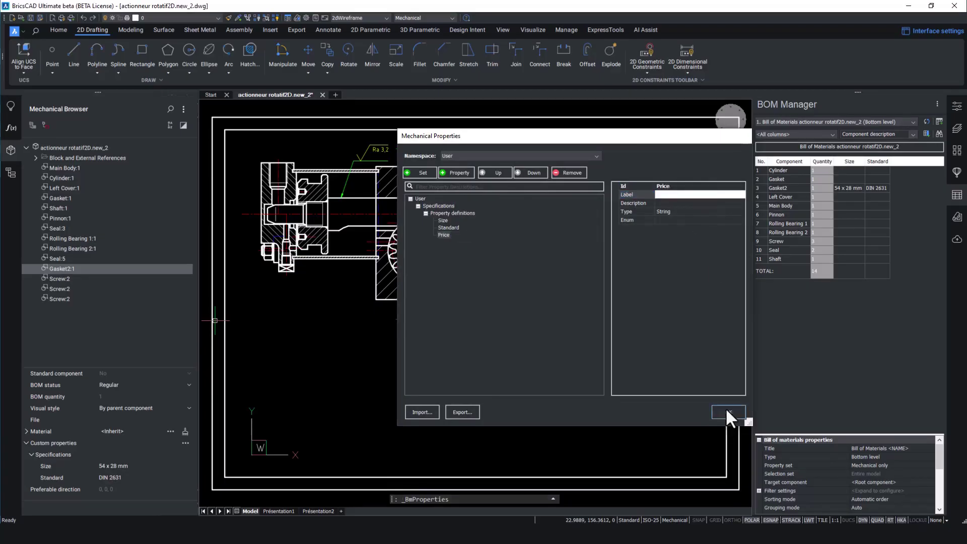
{"action": "left_click", "coordinate": [726, 410]}
{"action": "left_click", "coordinate": [112, 478]}
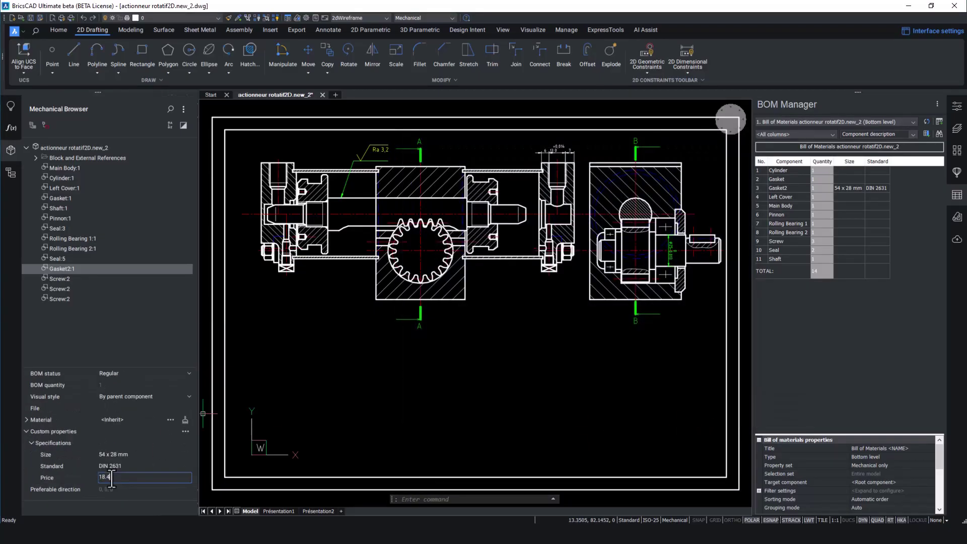
{"action": "key", "text": "Return"}
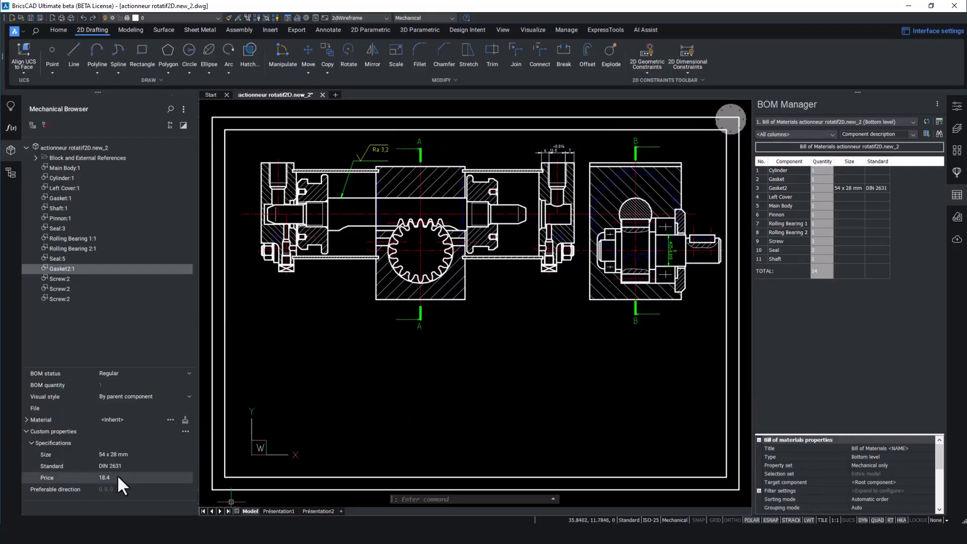
Step: Add the Price column to the bill of materials and place its table in the drawing below the views
{"action": "left_click", "coordinate": [912, 135]}
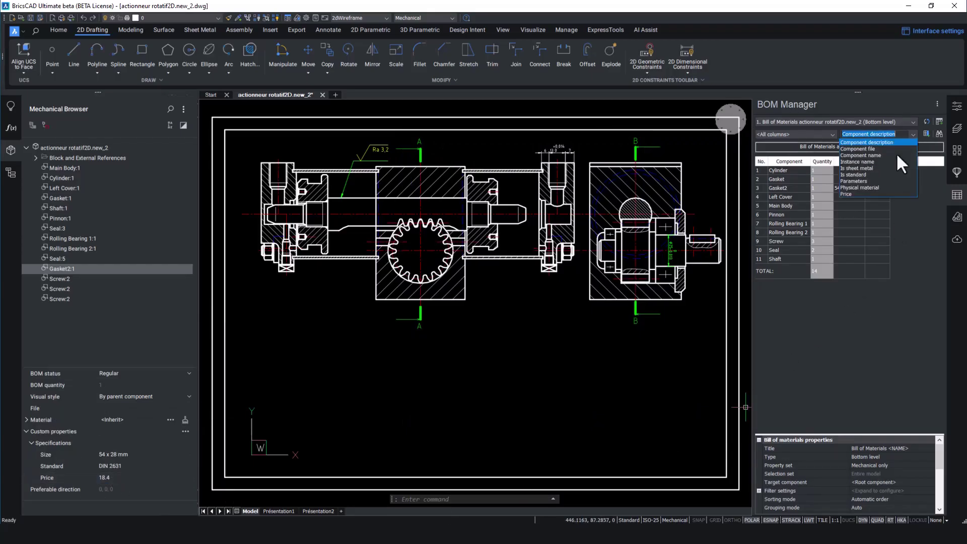
{"action": "left_click", "coordinate": [854, 192]}
{"action": "left_click", "coordinate": [926, 134]}
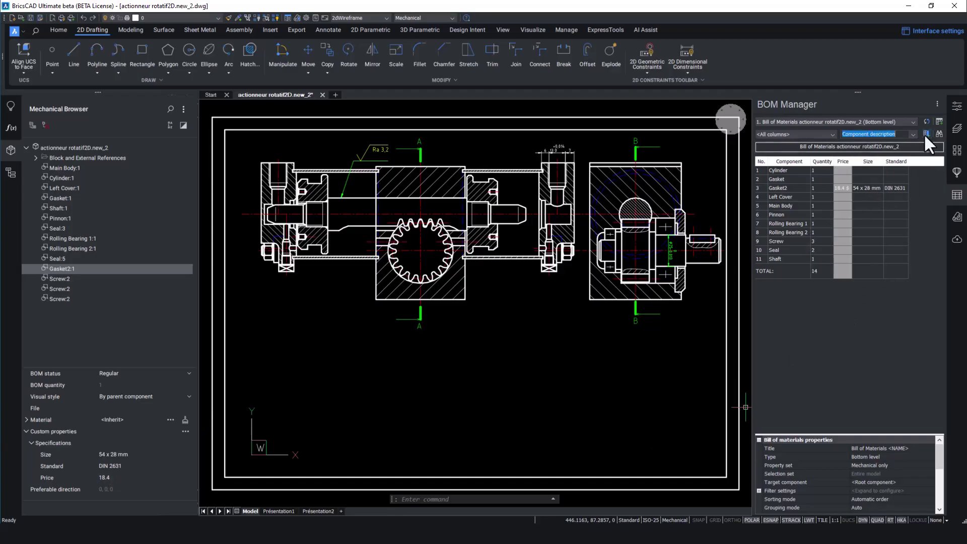
{"action": "left_click", "coordinate": [894, 327]}
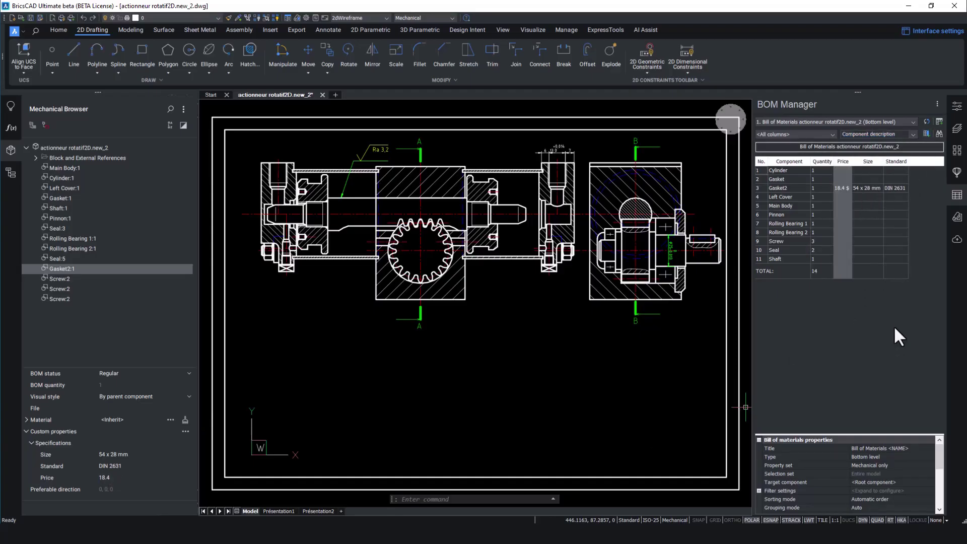
{"action": "left_click", "coordinate": [940, 122]}
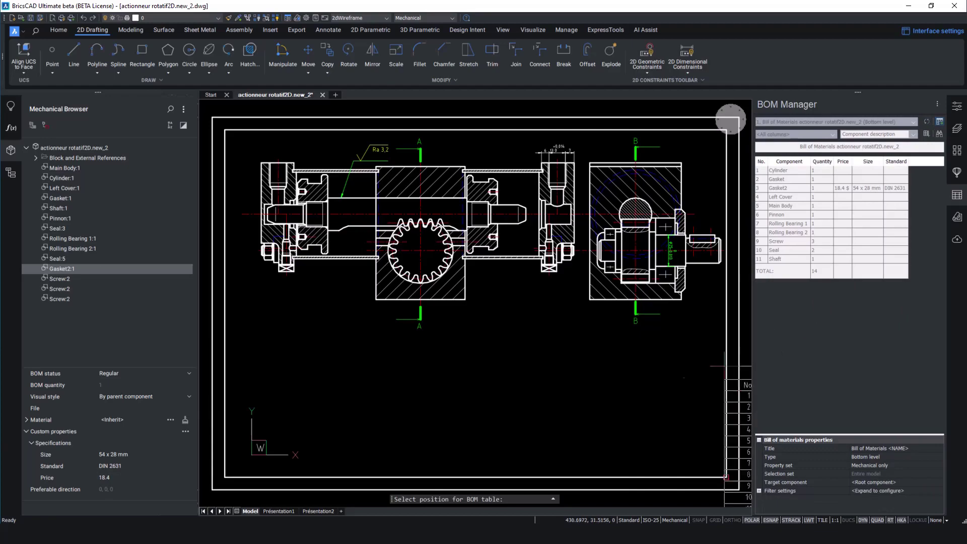
{"action": "left_click", "coordinate": [371, 319]}
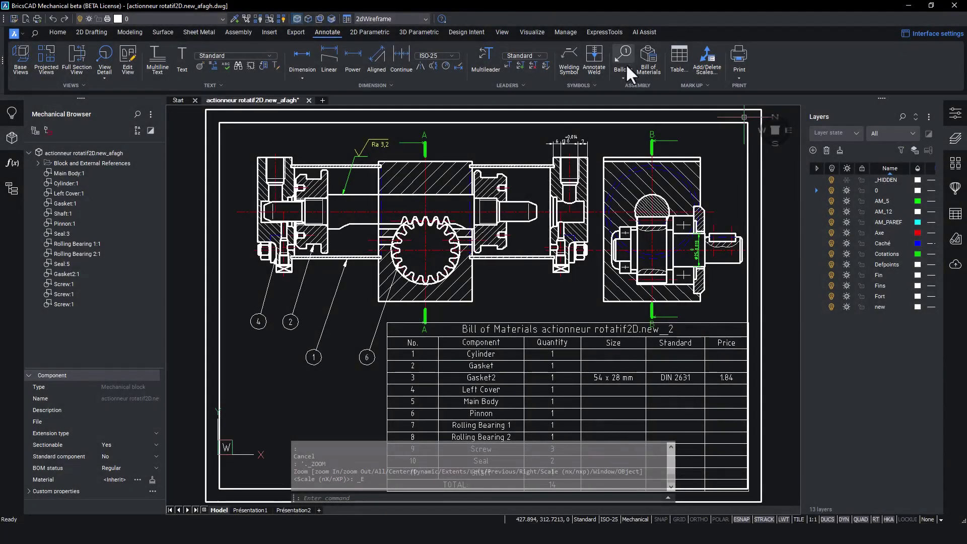
Step: Add a balloon to the right-hand gasket in the front section view, placing it above the cylinder wall
{"action": "left_click", "coordinate": [624, 76]}
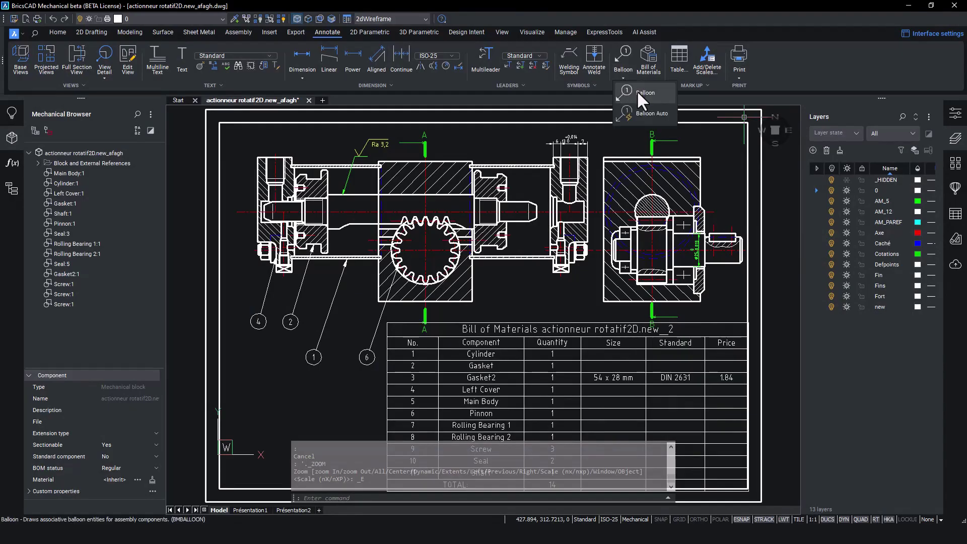
{"action": "left_click", "coordinate": [637, 90]}
{"action": "scroll", "coordinate": [504, 176], "scroll_direction": "up", "scroll_amount": 4}
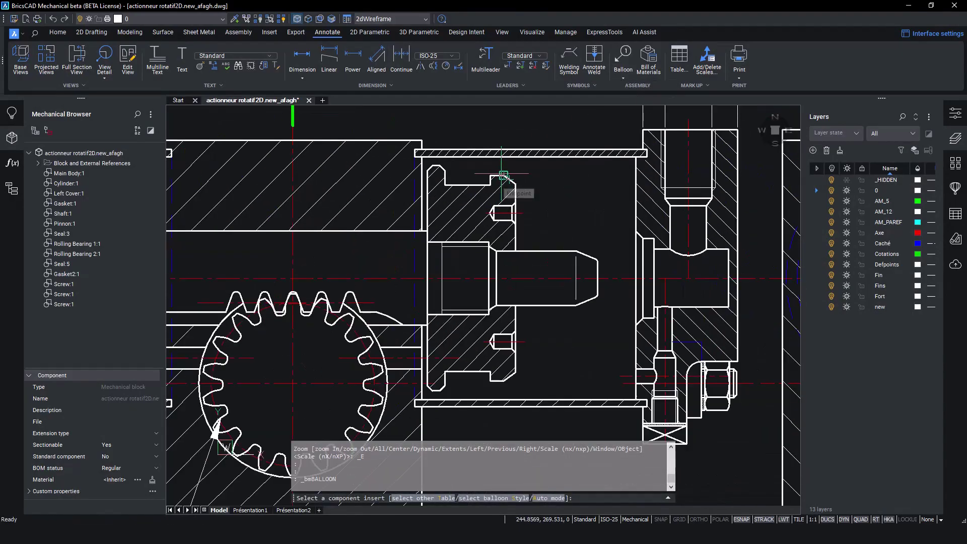
{"action": "left_click", "coordinate": [504, 175]}
{"action": "scroll", "coordinate": [502, 175], "scroll_direction": "down", "scroll_amount": 3}
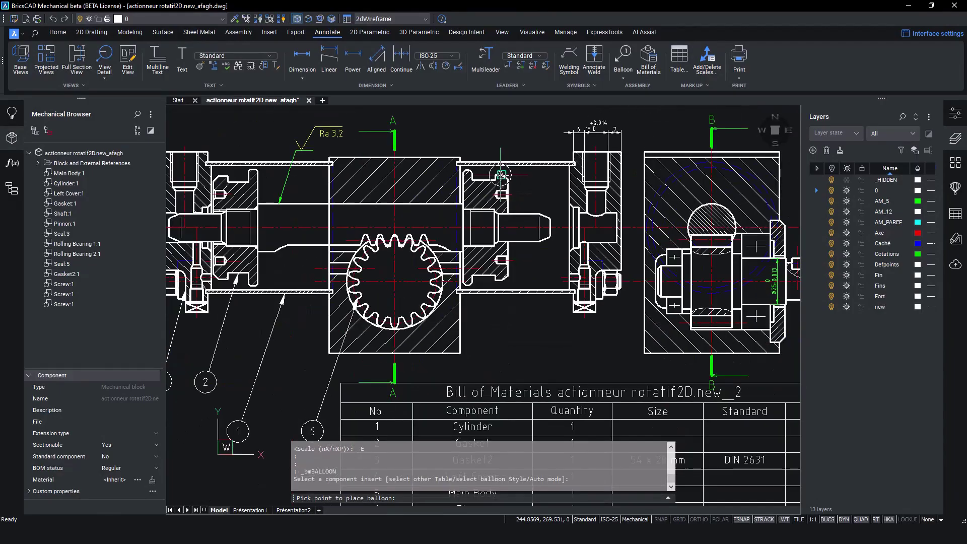
{"action": "left_click", "coordinate": [529, 130]}
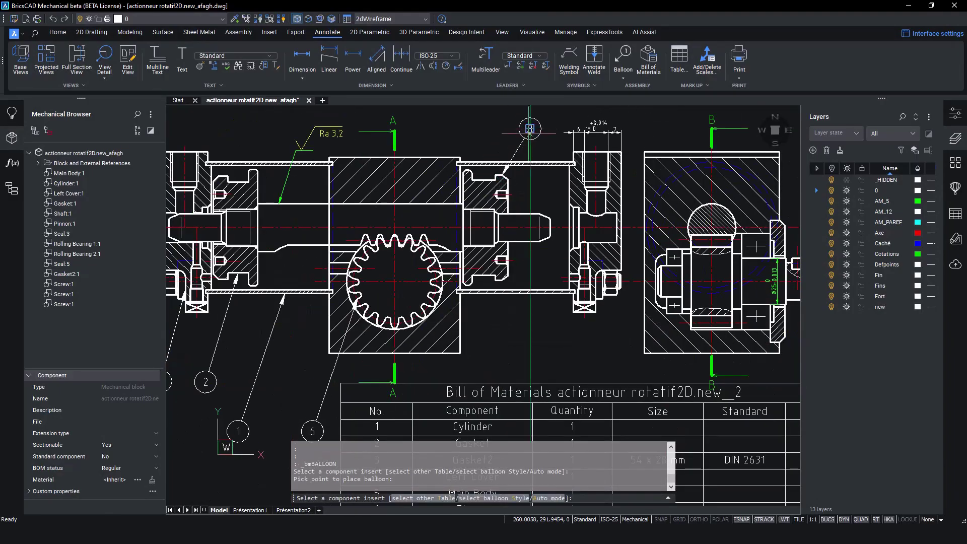